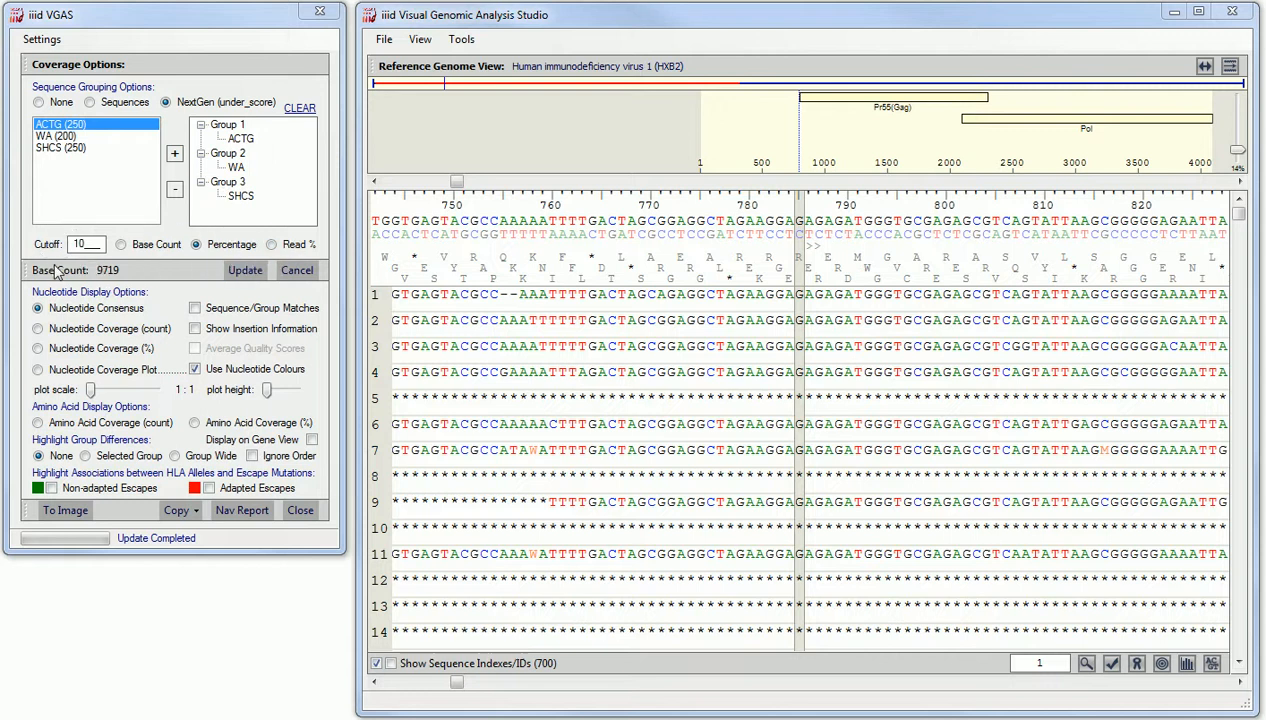
Step: Update the coverage for the three sequence groups and open the navigation report in an enlarged window
left_click(243, 270)
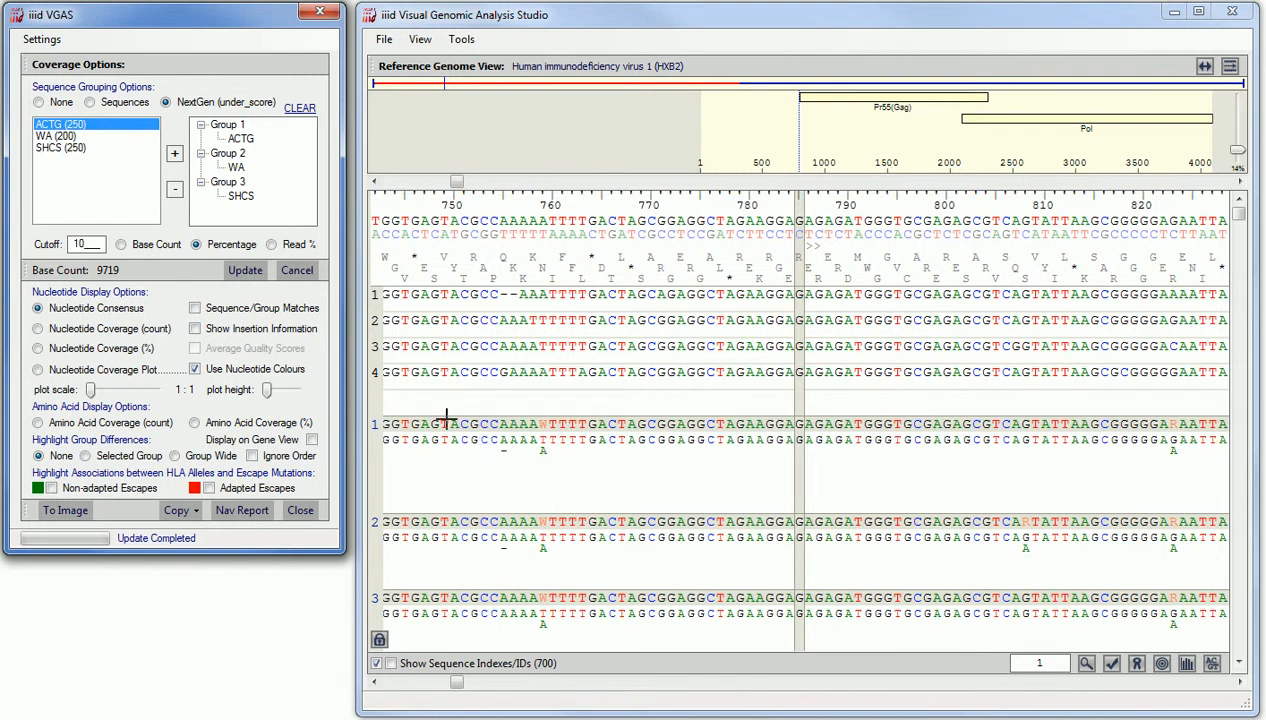
left_click(240, 514)
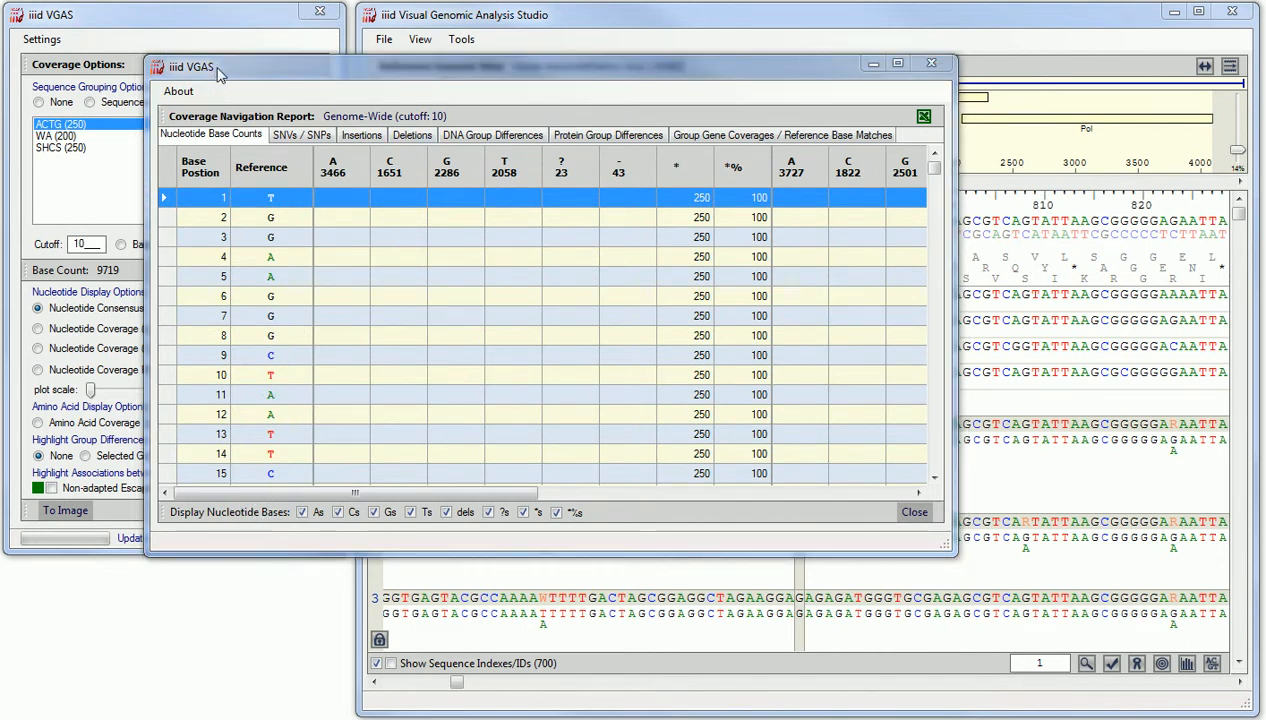
left_click_drag(214, 71, 76, 20)
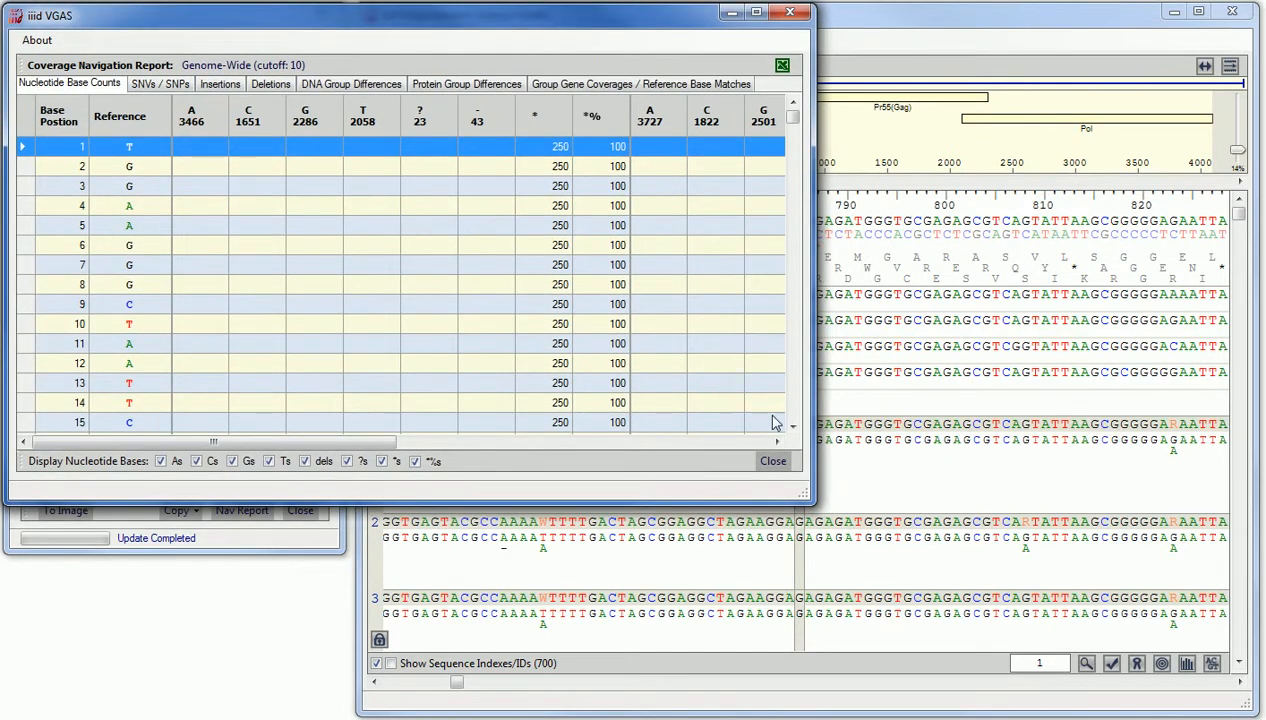
left_click_drag(805, 497, 1252, 712)
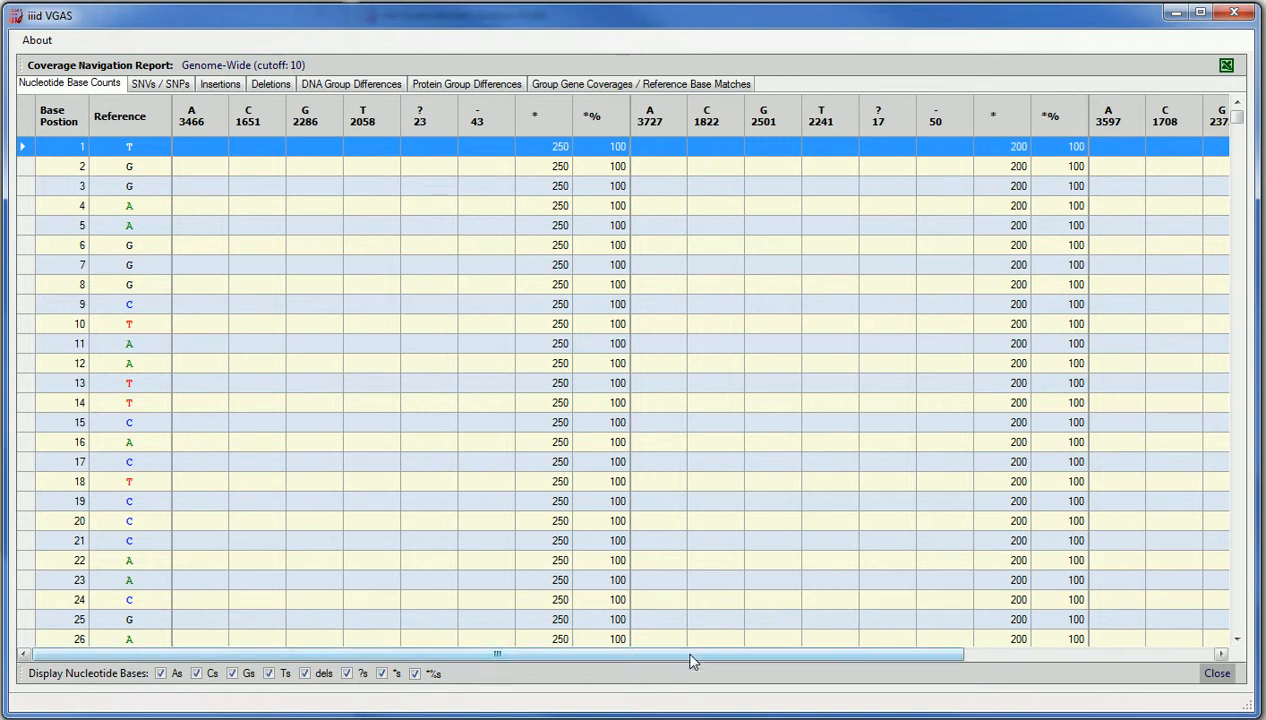
Step: Sort the nucleotide base counts by the first group's A column, and return them to base position order
left_click_drag(692, 661, 910, 667)
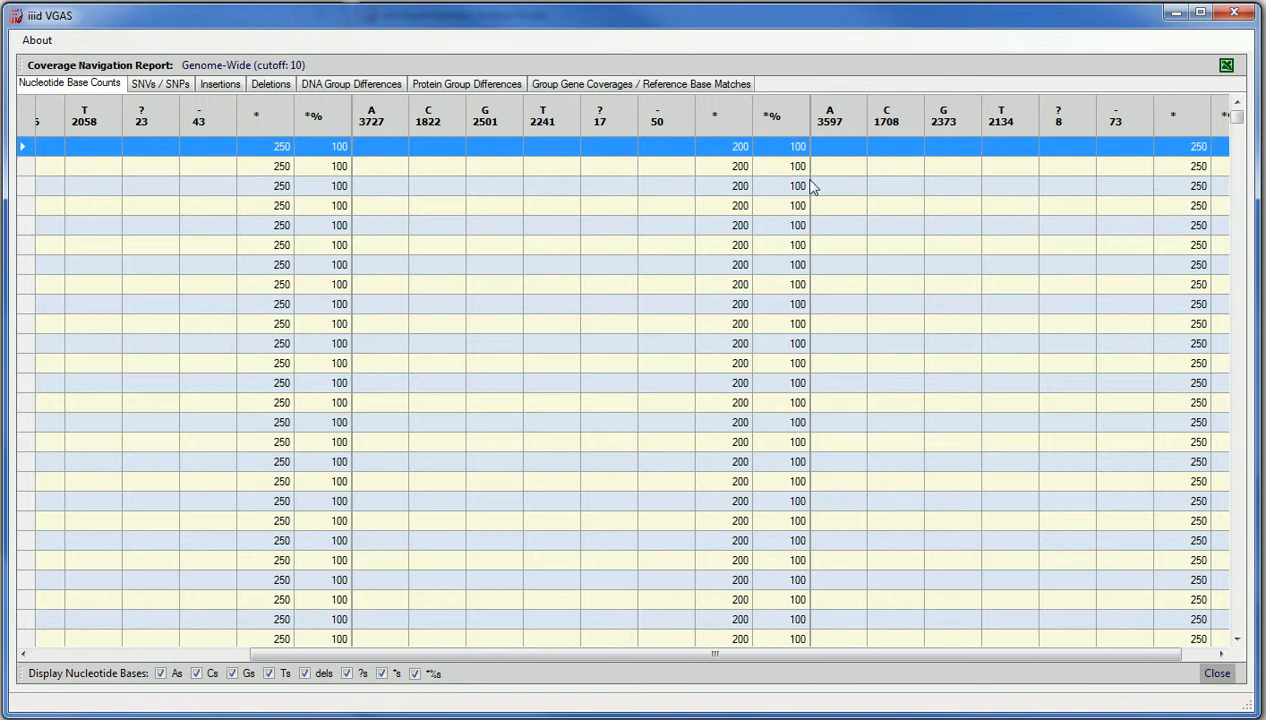
left_click_drag(708, 651, 480, 651)
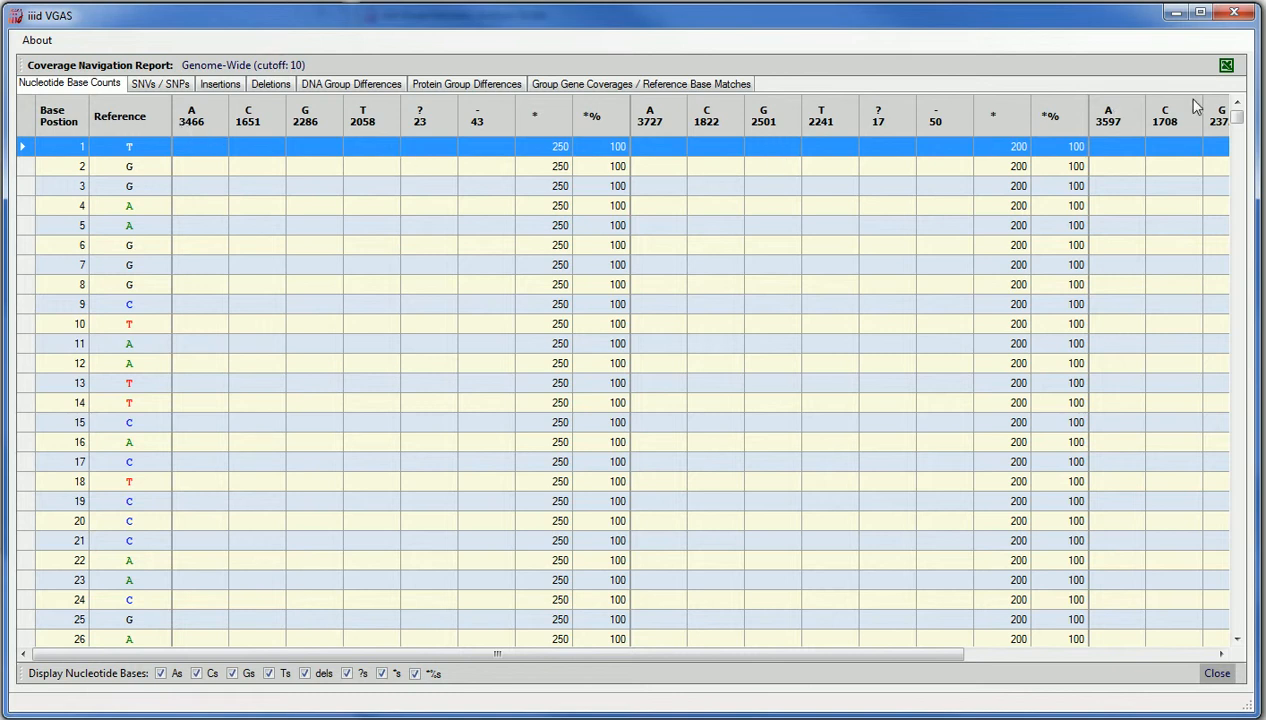
left_click_drag(1237, 115, 1220, 249)
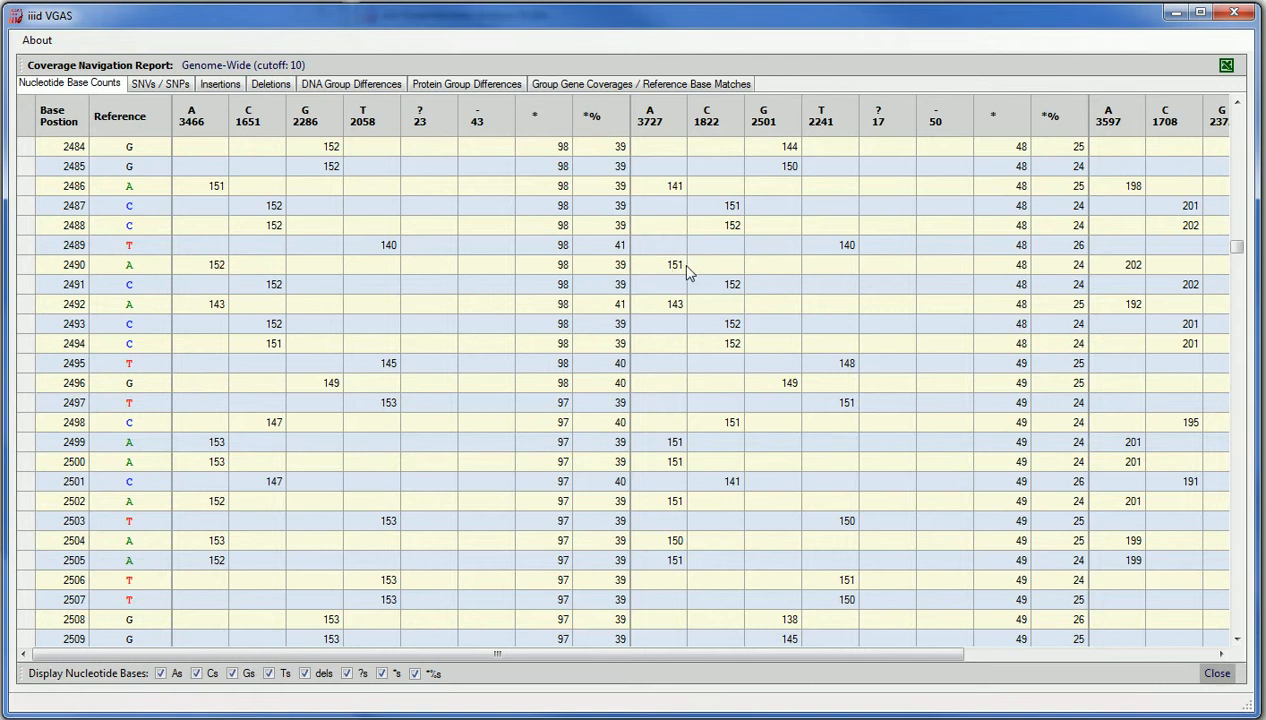
left_click(211, 122)
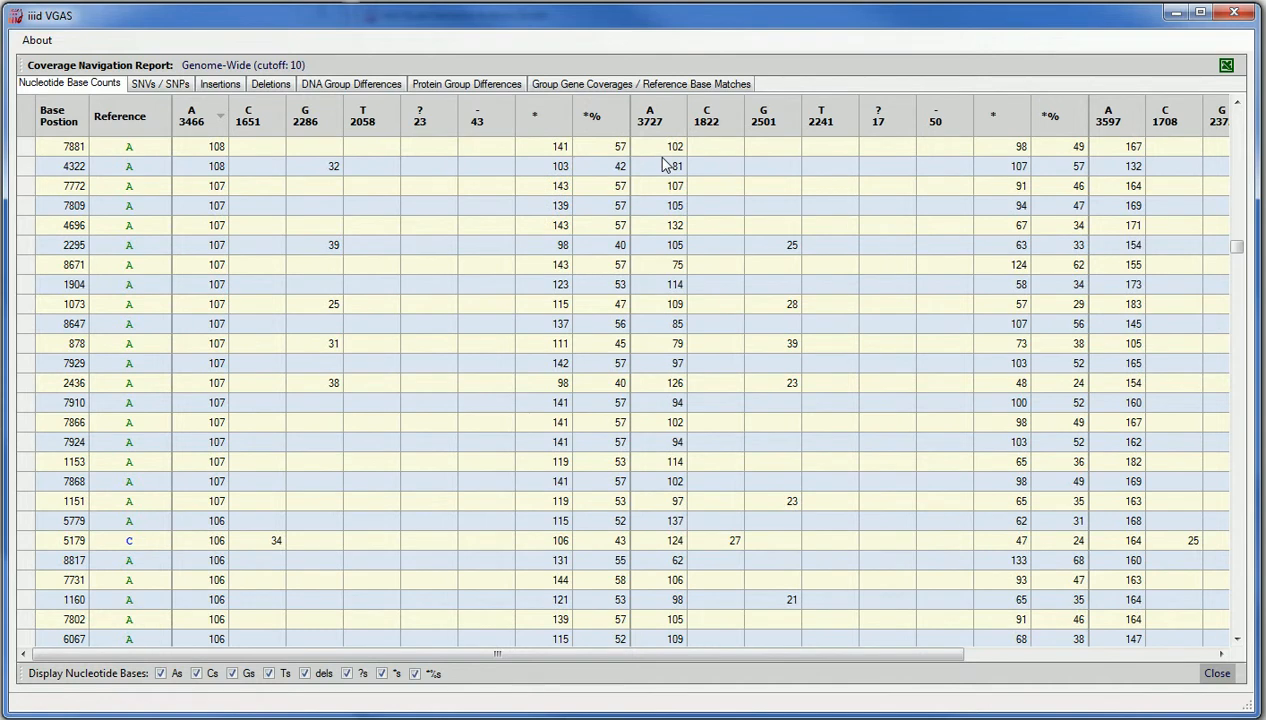
left_click_drag(1238, 250, 1238, 105)
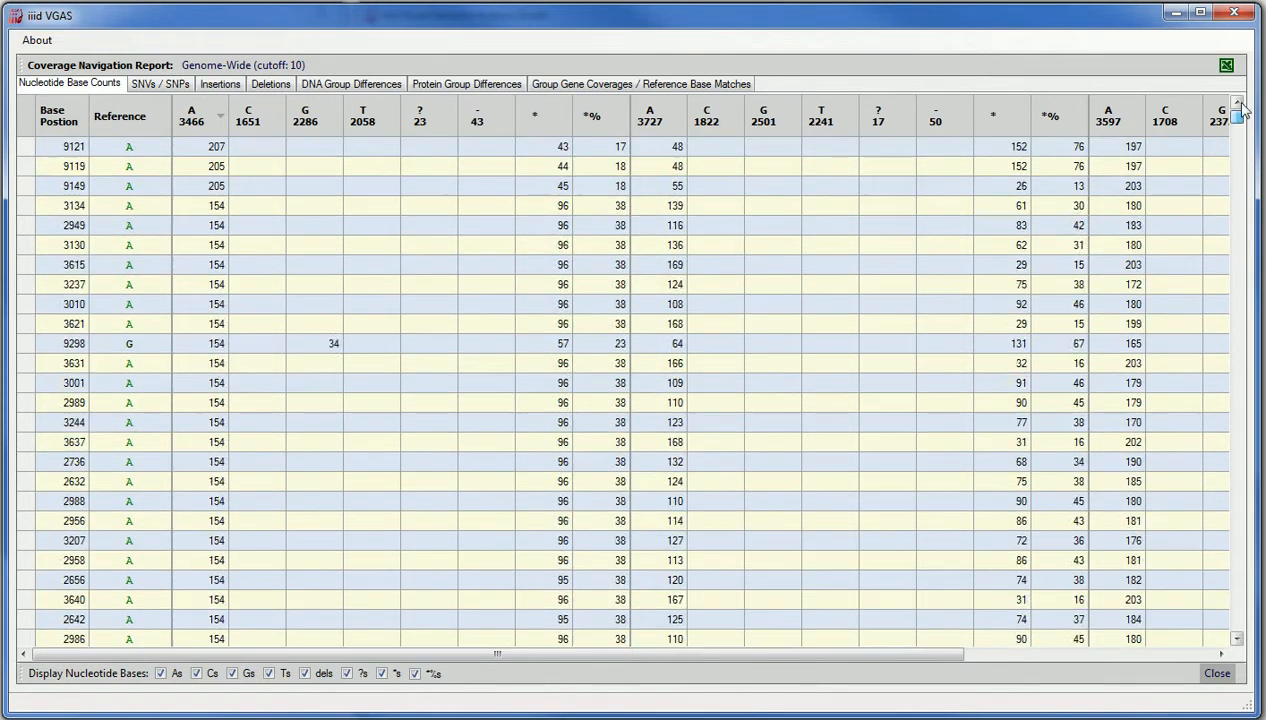
left_click(75, 114)
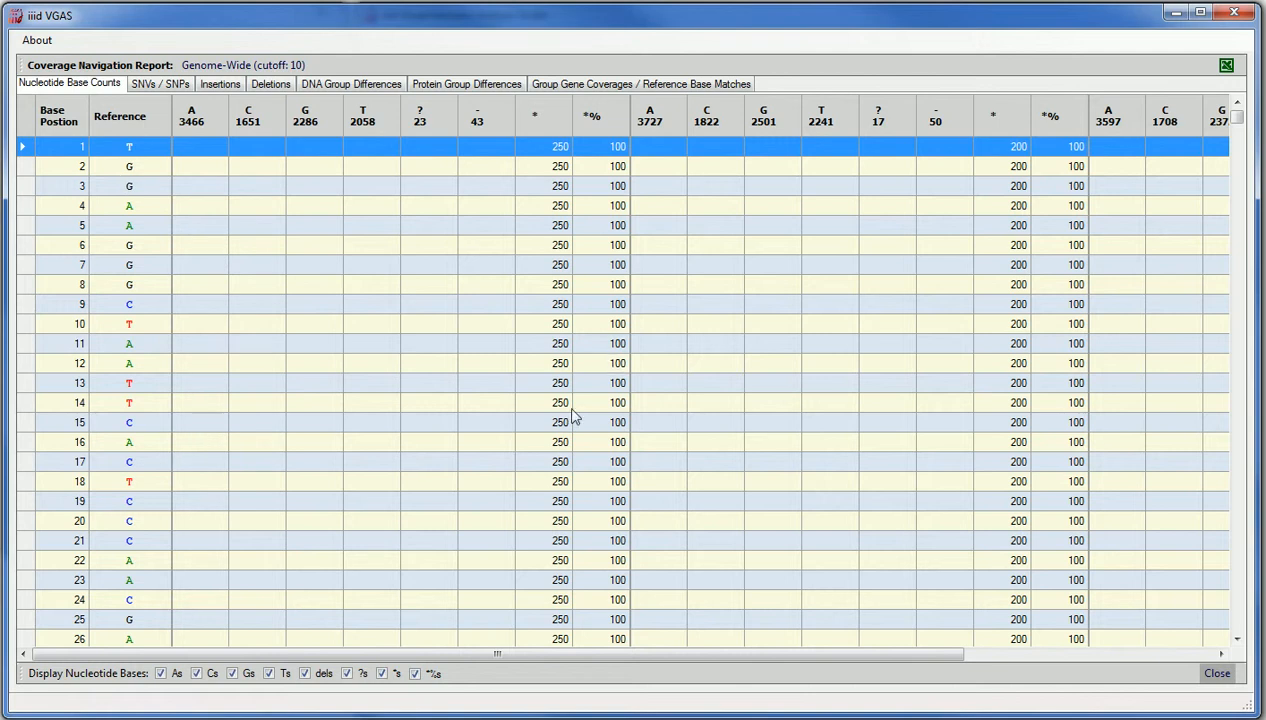
Step: Show only the A counts in the nucleotide base table, hiding Cs, Gs, Ts, dels, ?s, *s and *%s
left_click(196, 674)
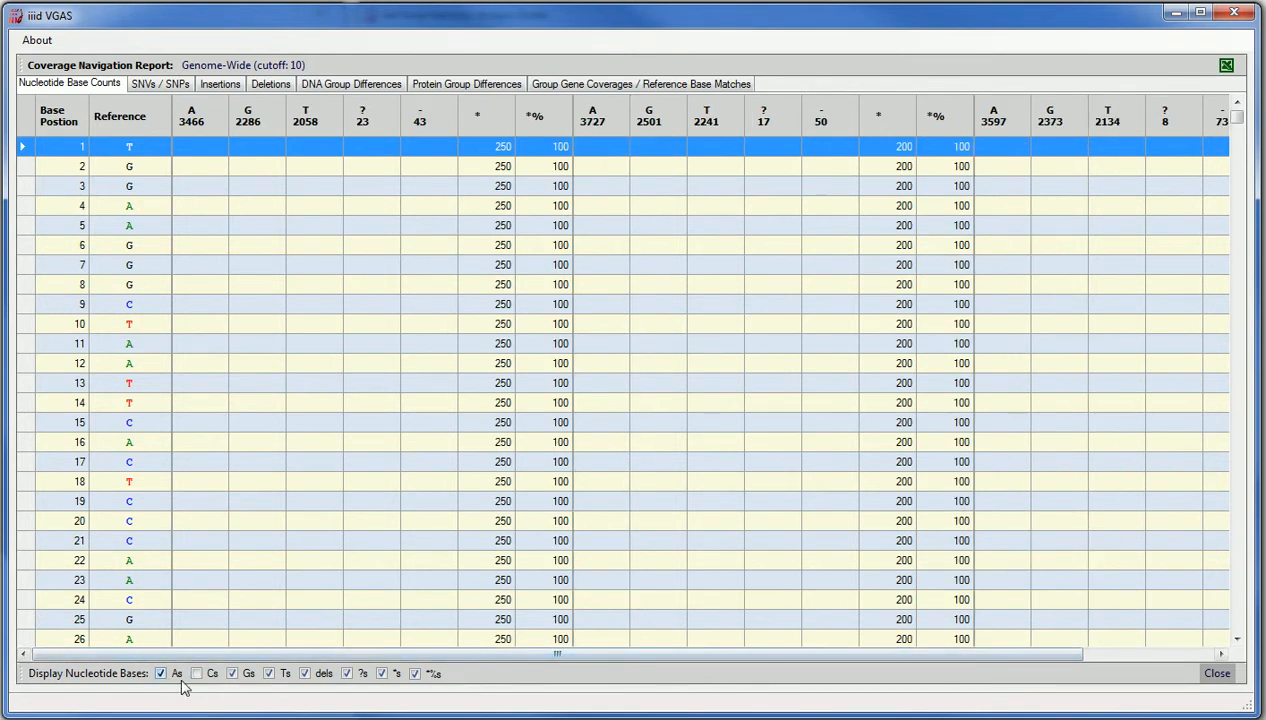
left_click(235, 675)
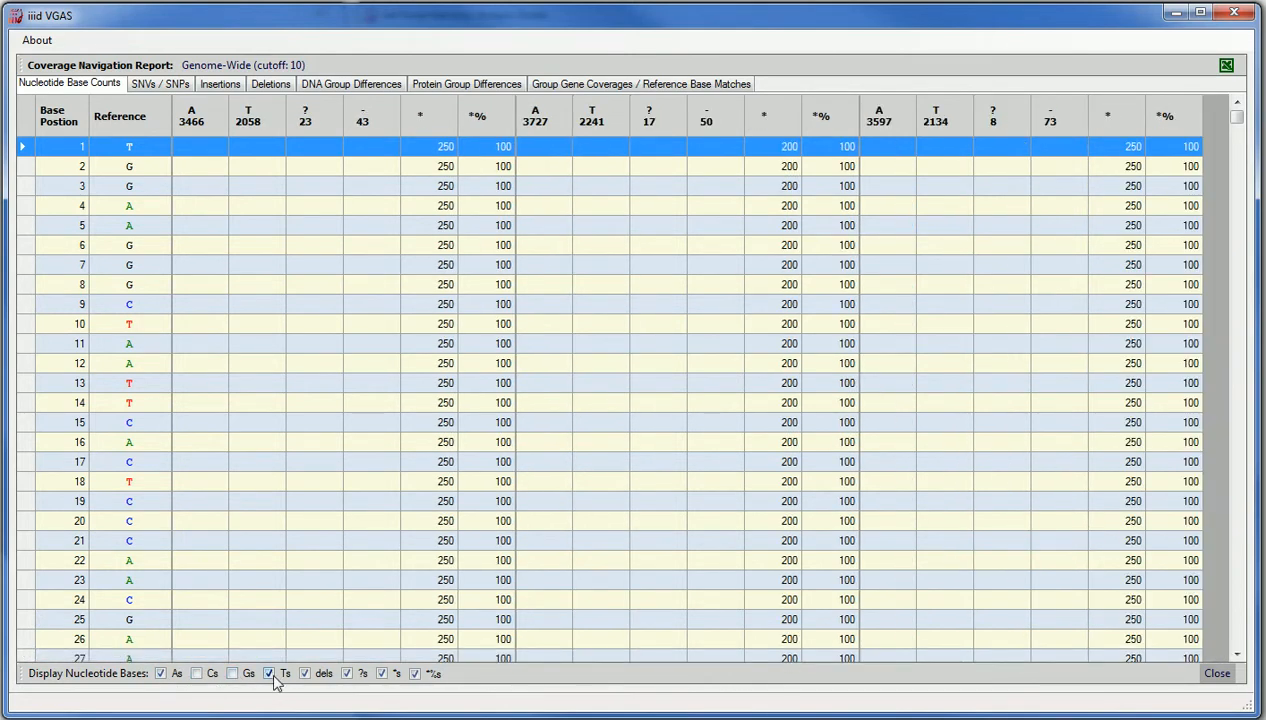
left_click(269, 674)
left_click(305, 674)
left_click(346, 674)
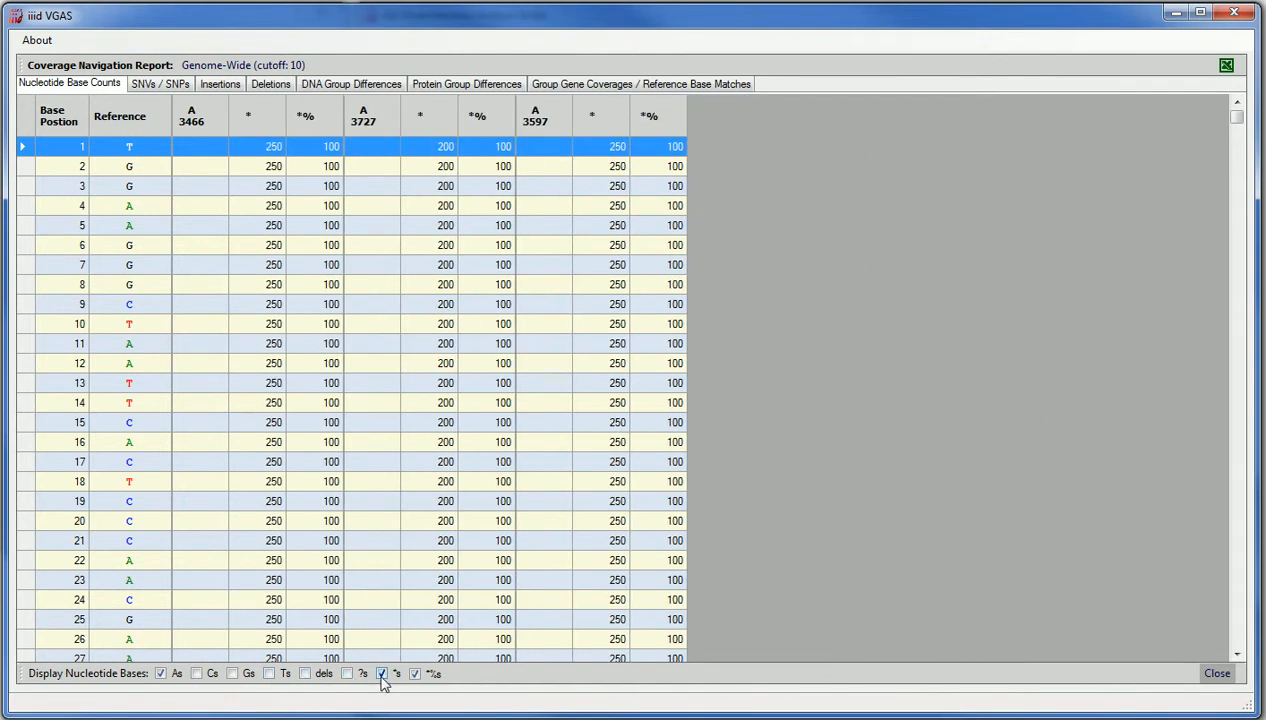
left_click(381, 674)
left_click(415, 674)
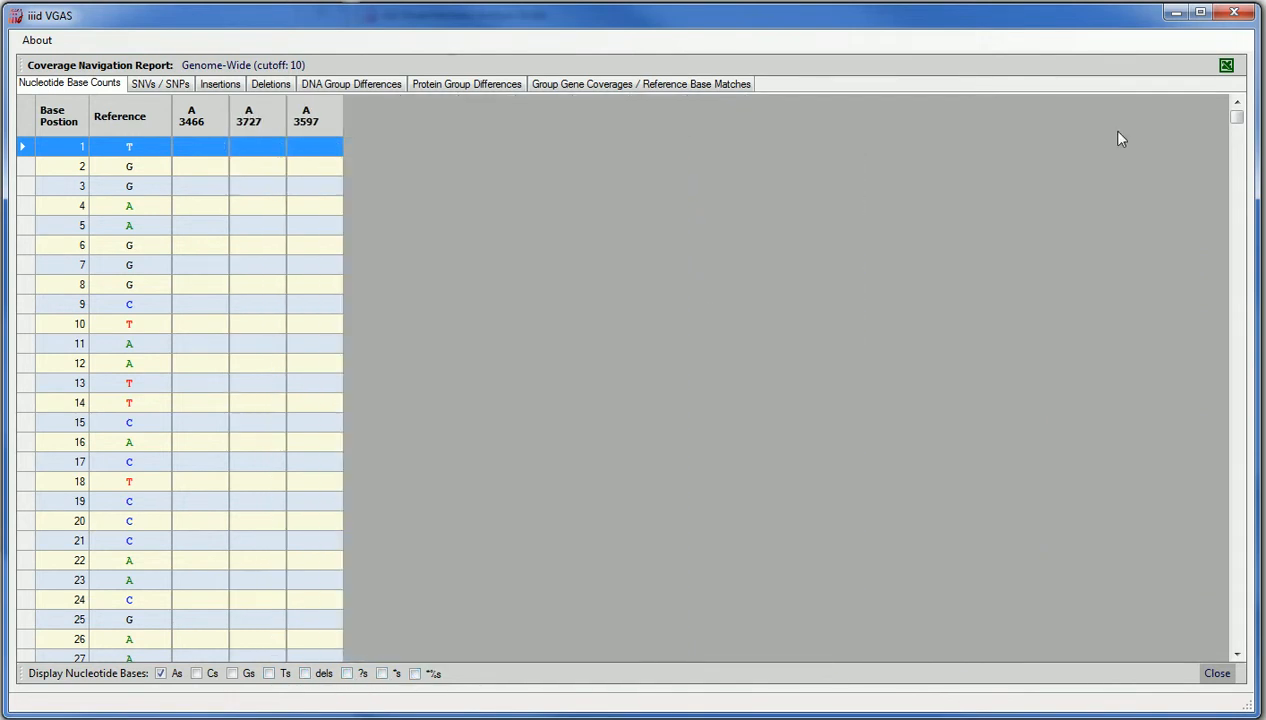
Step: Narrow the report window to reveal the genome view, and jump to base positions 969, 976 and 984 from the report
left_click_drag(1238, 123, 1240, 176)
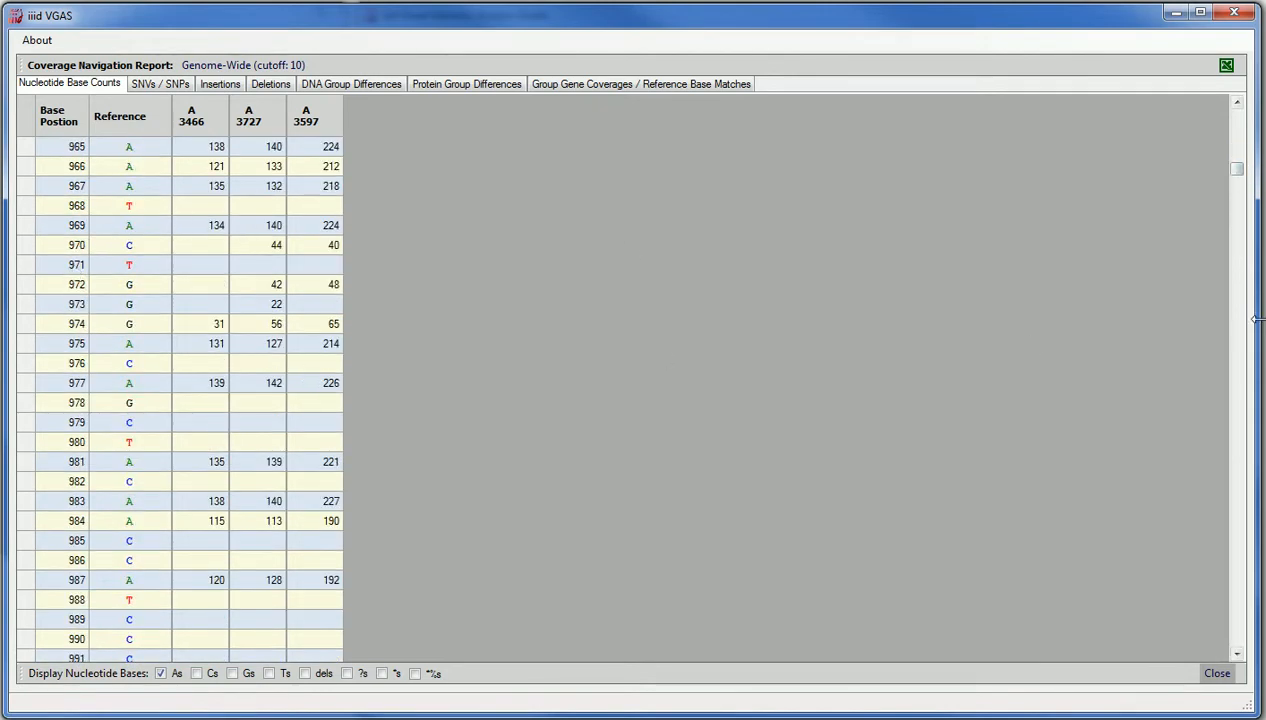
left_click_drag(1252, 322, 484, 347)
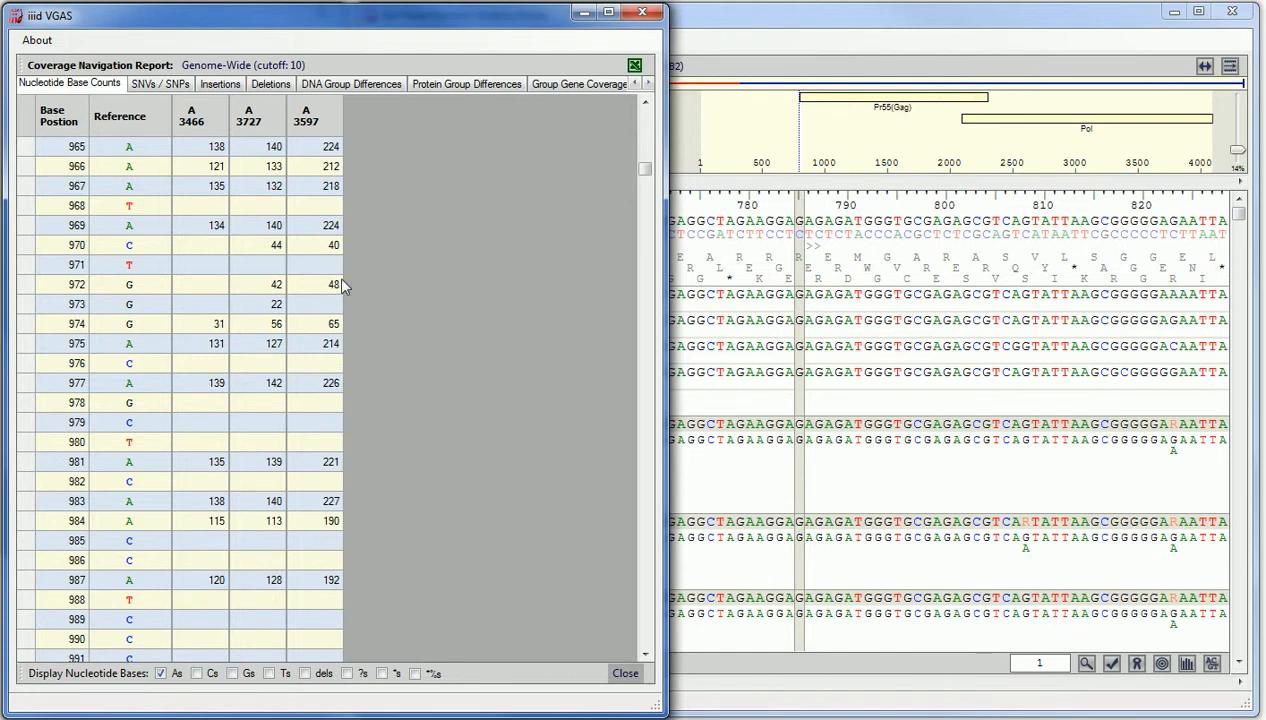
left_click(205, 227)
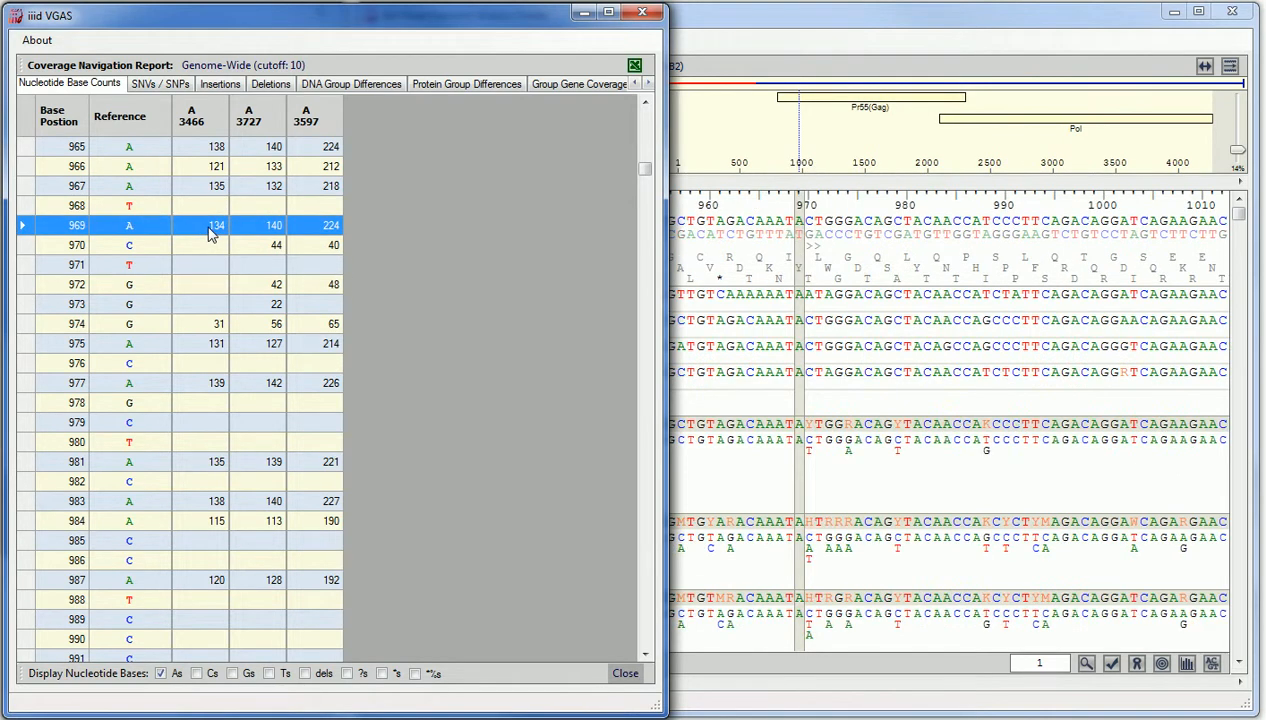
left_click(251, 365)
left_click(246, 523)
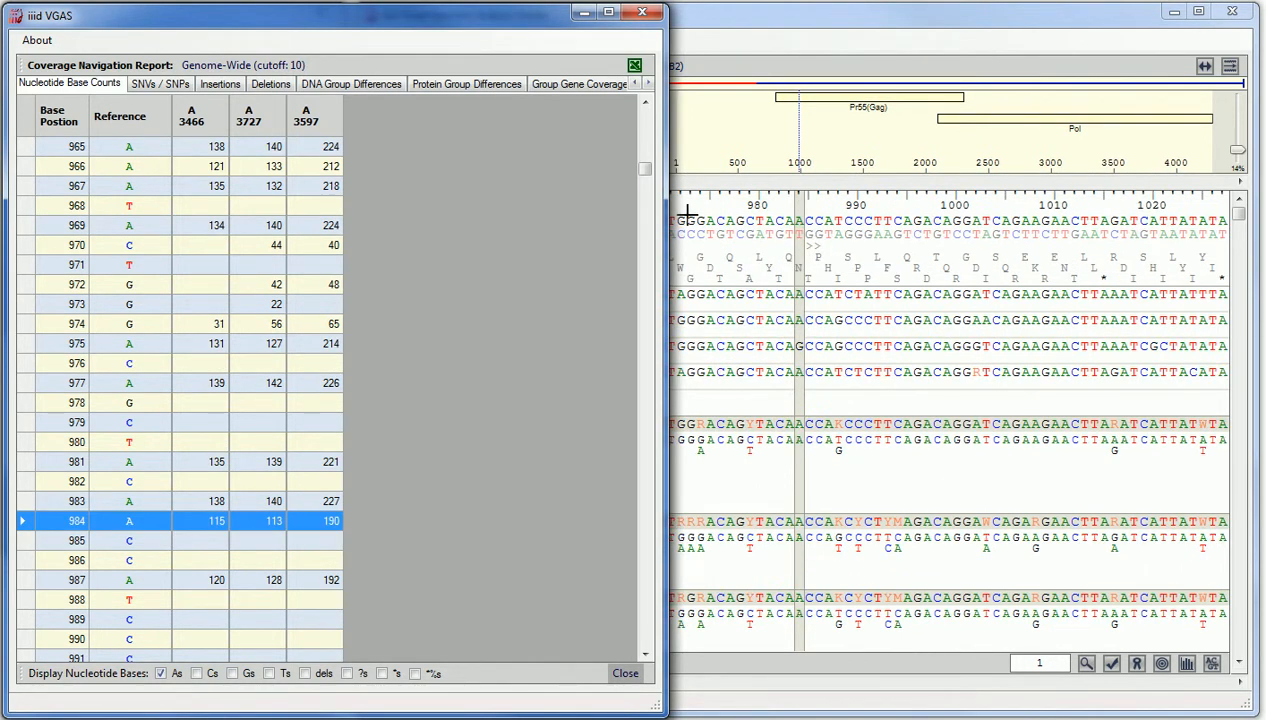
Step: Select the Pr55(Gag) coding sequence in the reference genome view
left_click(853, 125)
mouse_move(810, 96)
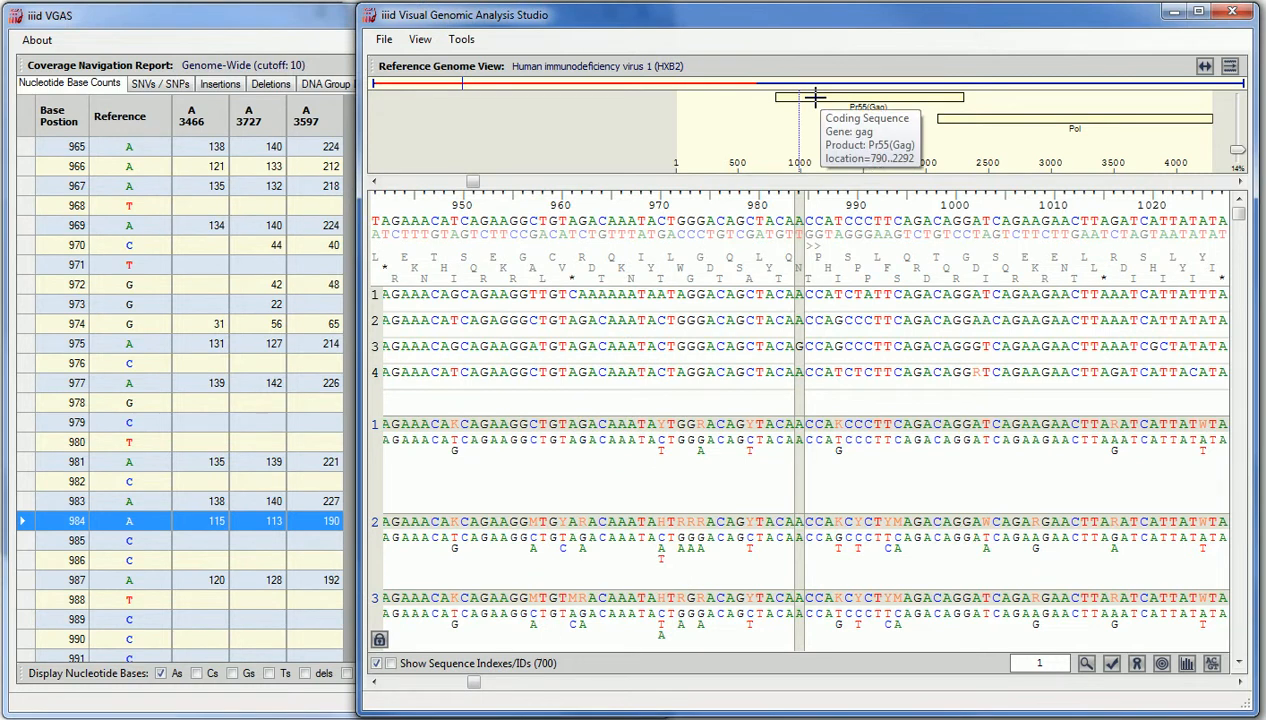
left_click(810, 96)
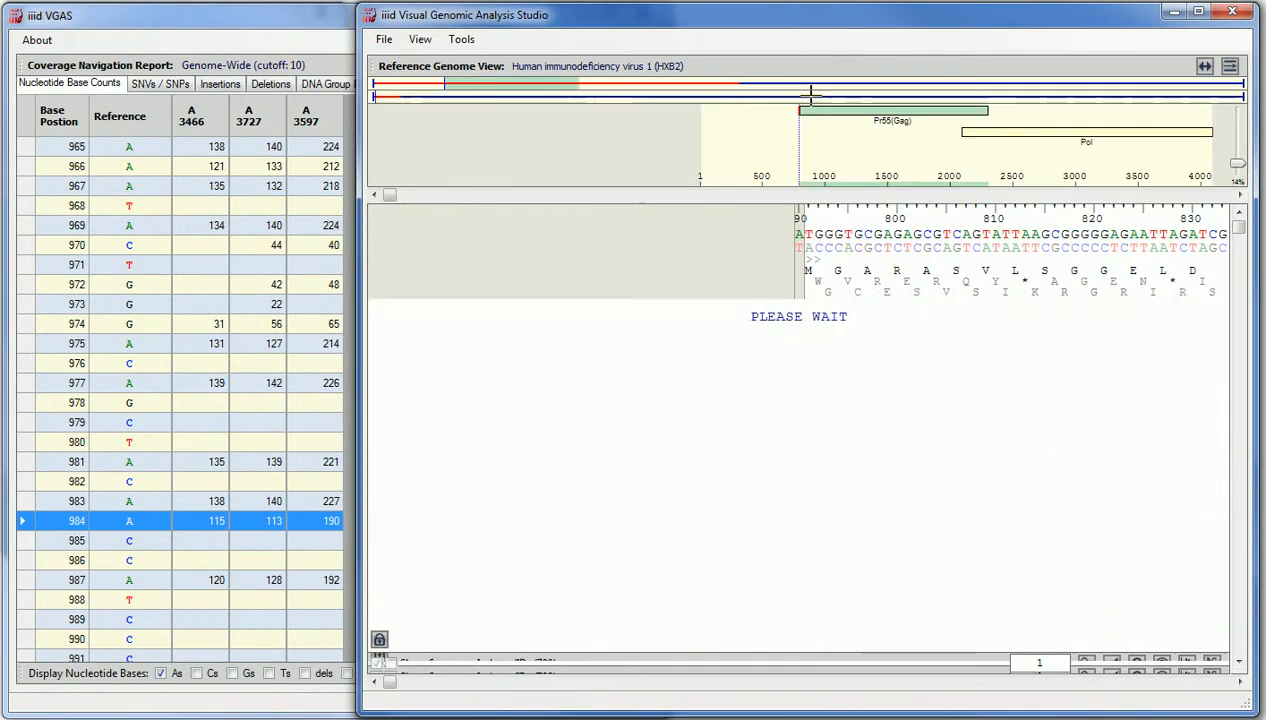
Step: Try to jump to base positions 970 and 973 from the genome-wide report
left_click(285, 24)
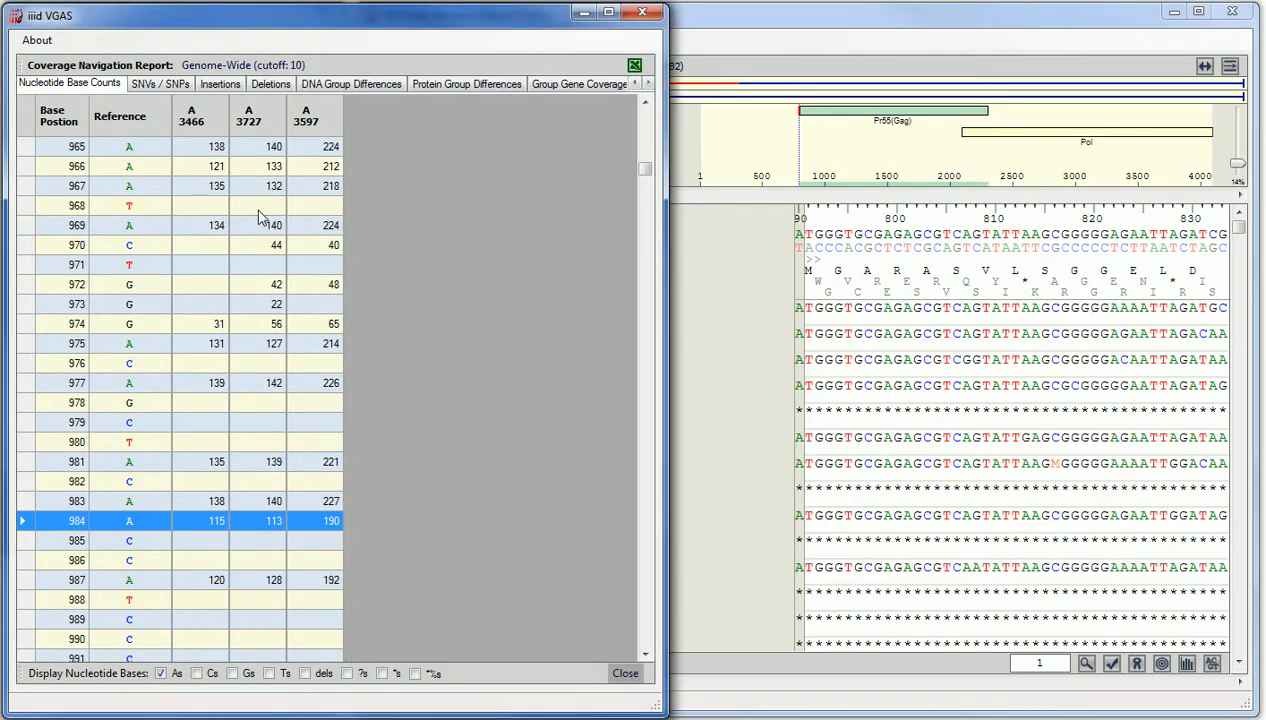
left_click(253, 250)
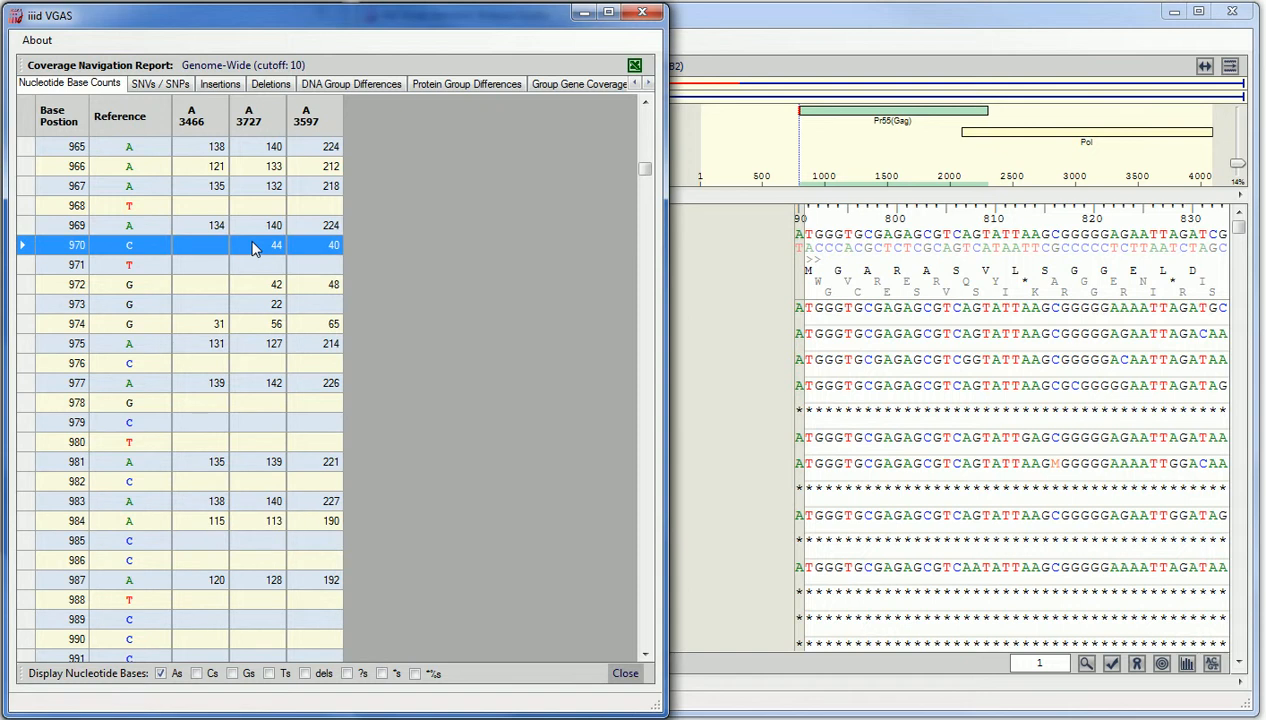
left_click(243, 305)
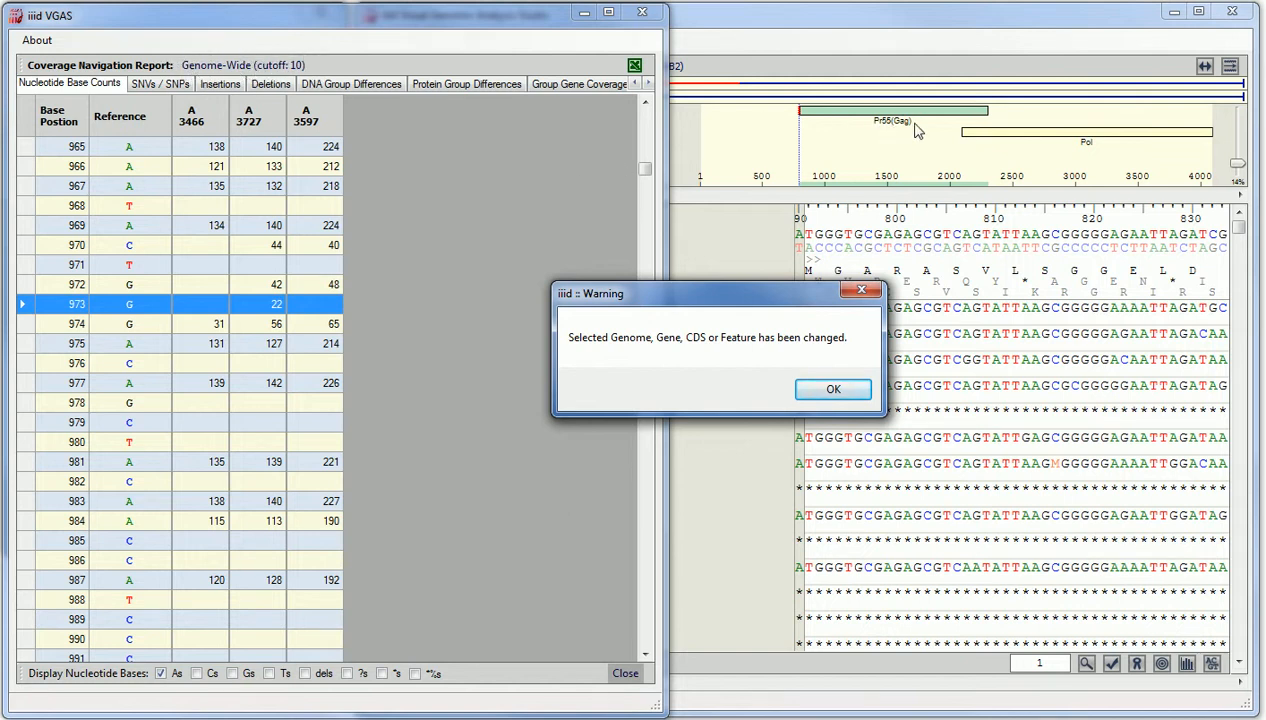
left_click(845, 384)
Step: Return the genome view to the whole genome, and jump to base positions 978, 980, 984, 977 and 972 from the report
left_click(836, 162)
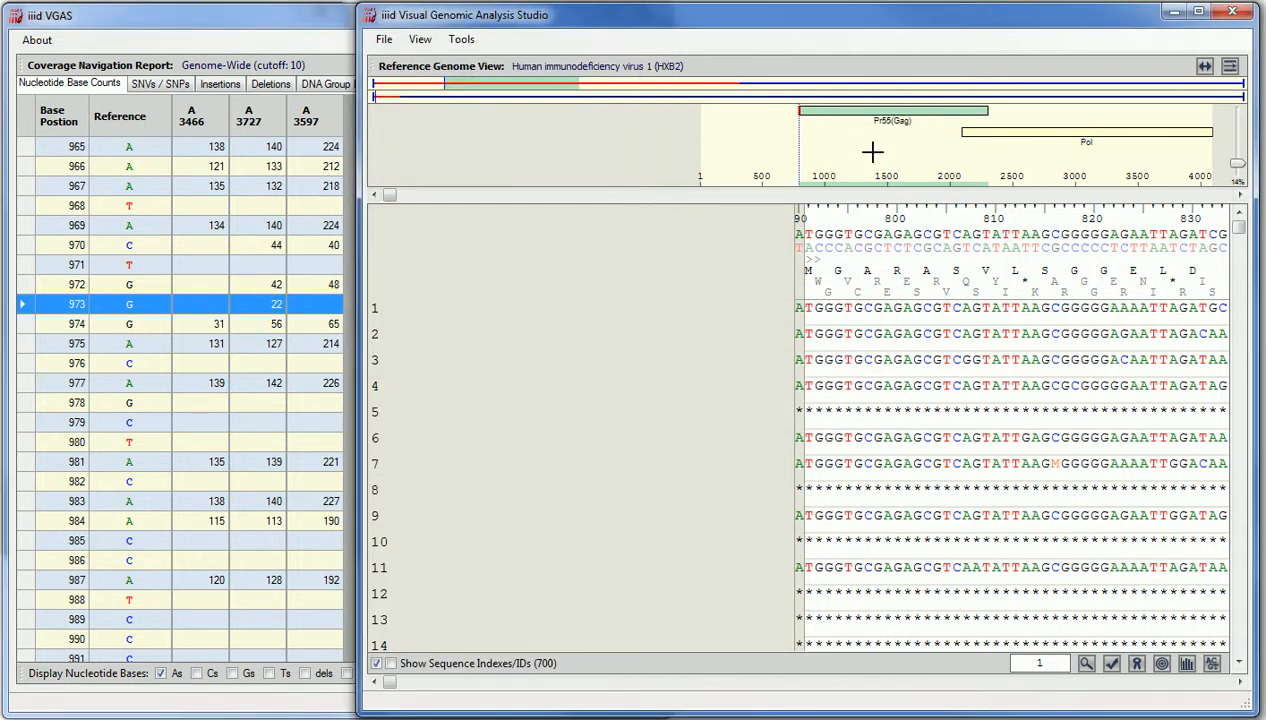
double_click(872, 152)
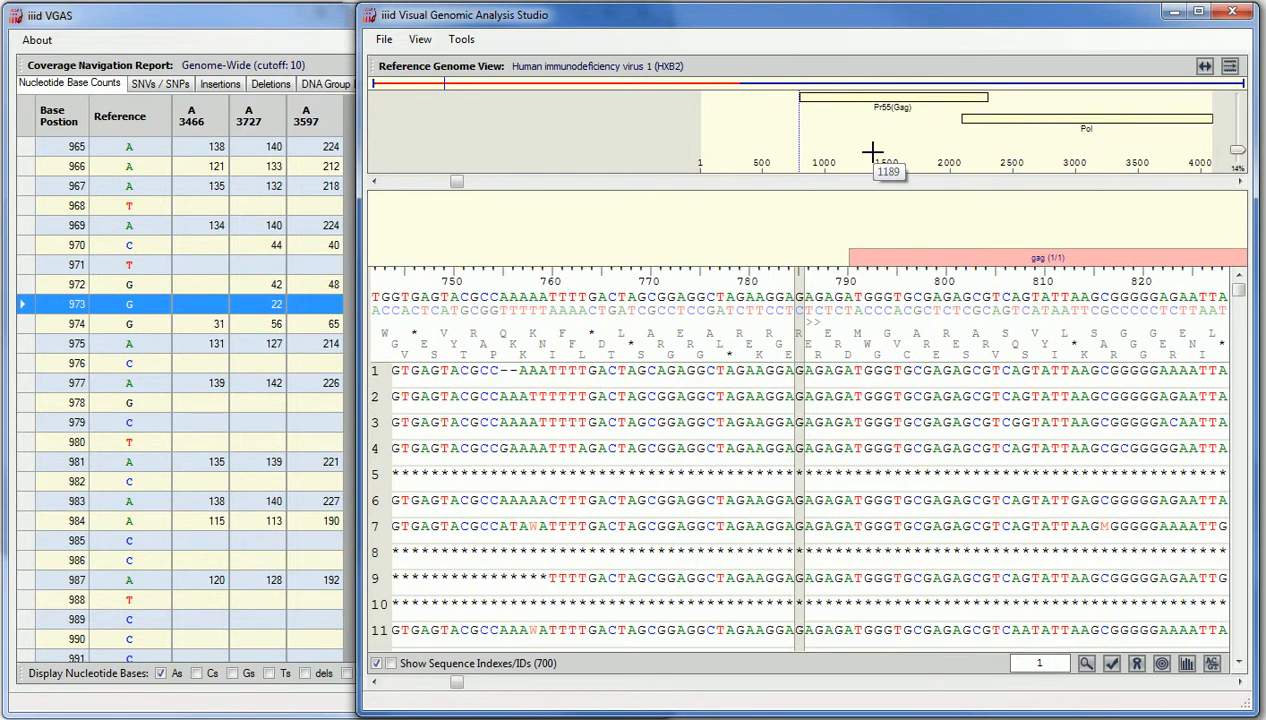
left_click(220, 400)
left_click(198, 440)
left_click(217, 522)
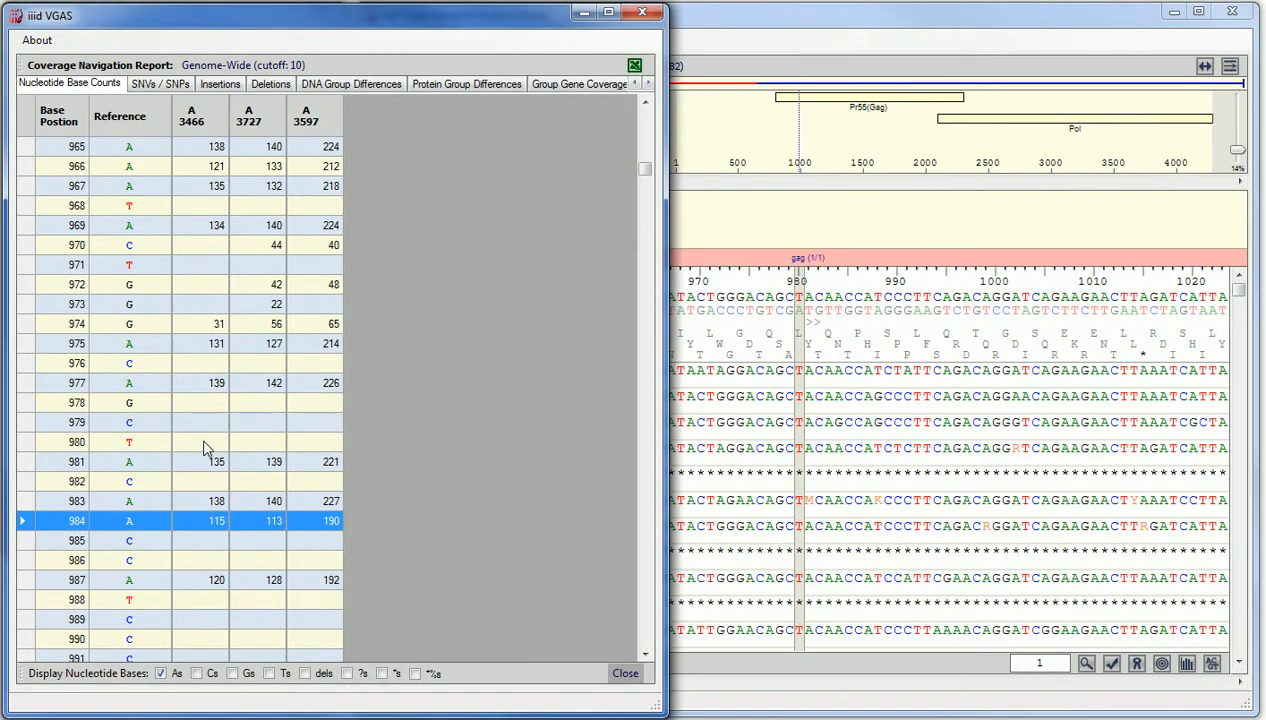
left_click(190, 384)
left_click(190, 286)
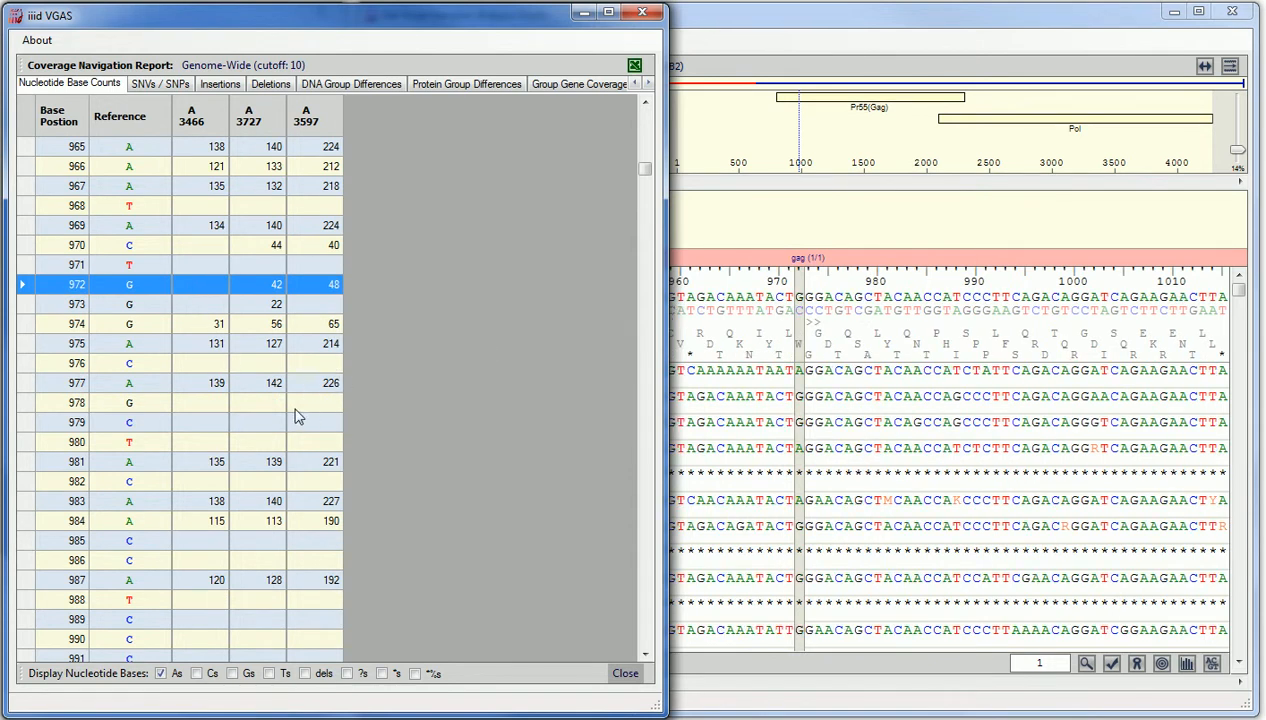
Step: Widen the report window and examine the SNVs / SNPs listing by group, including its gene, CDS and feature annotations
left_click_drag(666, 336, 1257, 373)
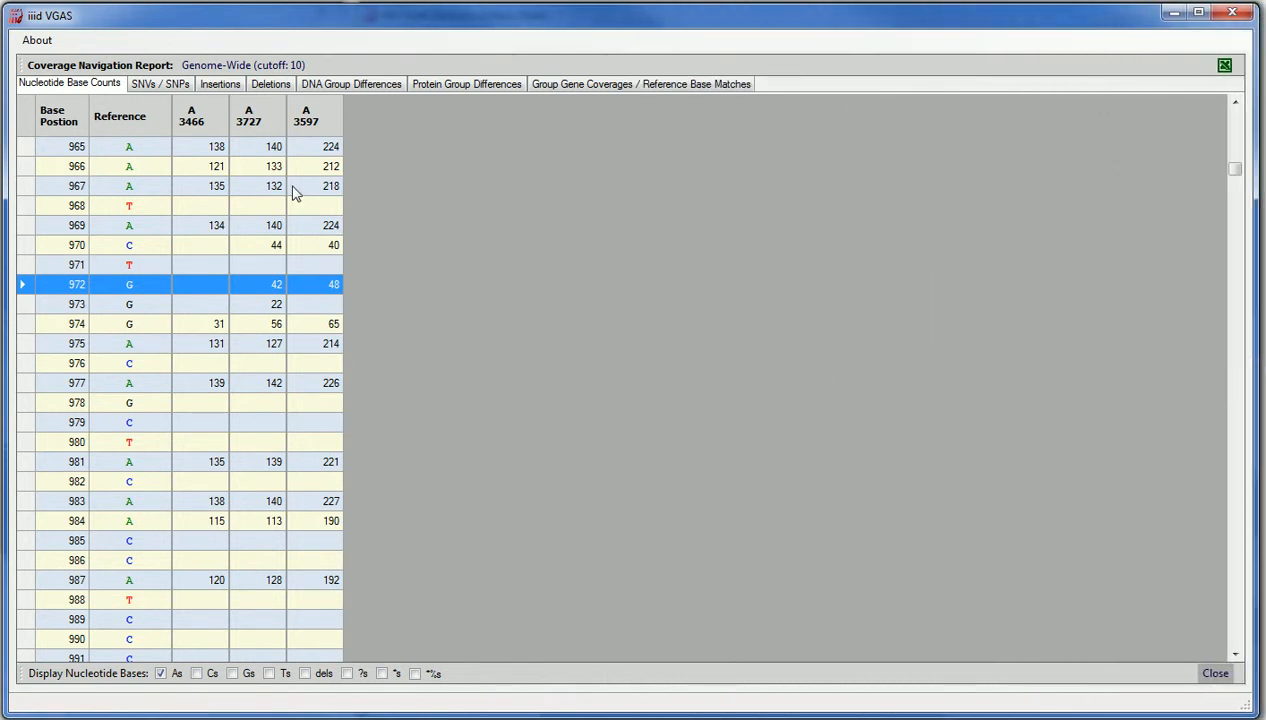
left_click(147, 88)
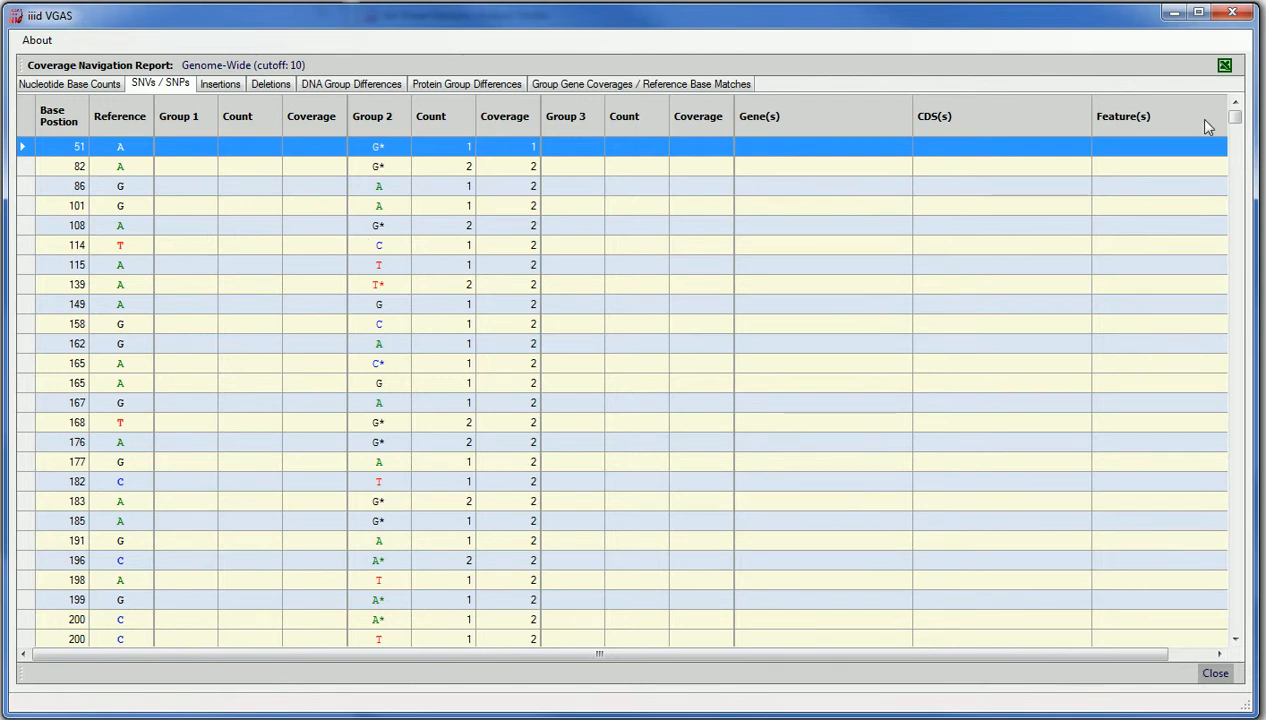
left_click_drag(1235, 118, 1240, 178)
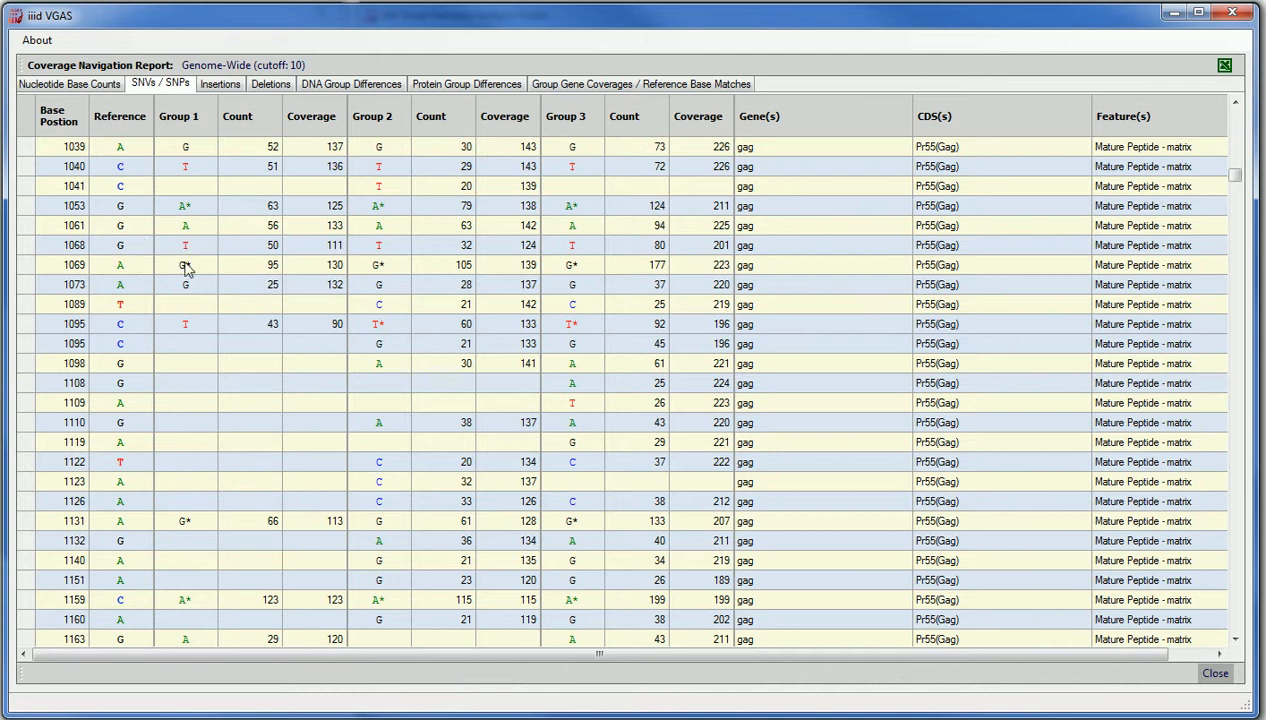
left_click_drag(1232, 176, 1232, 626)
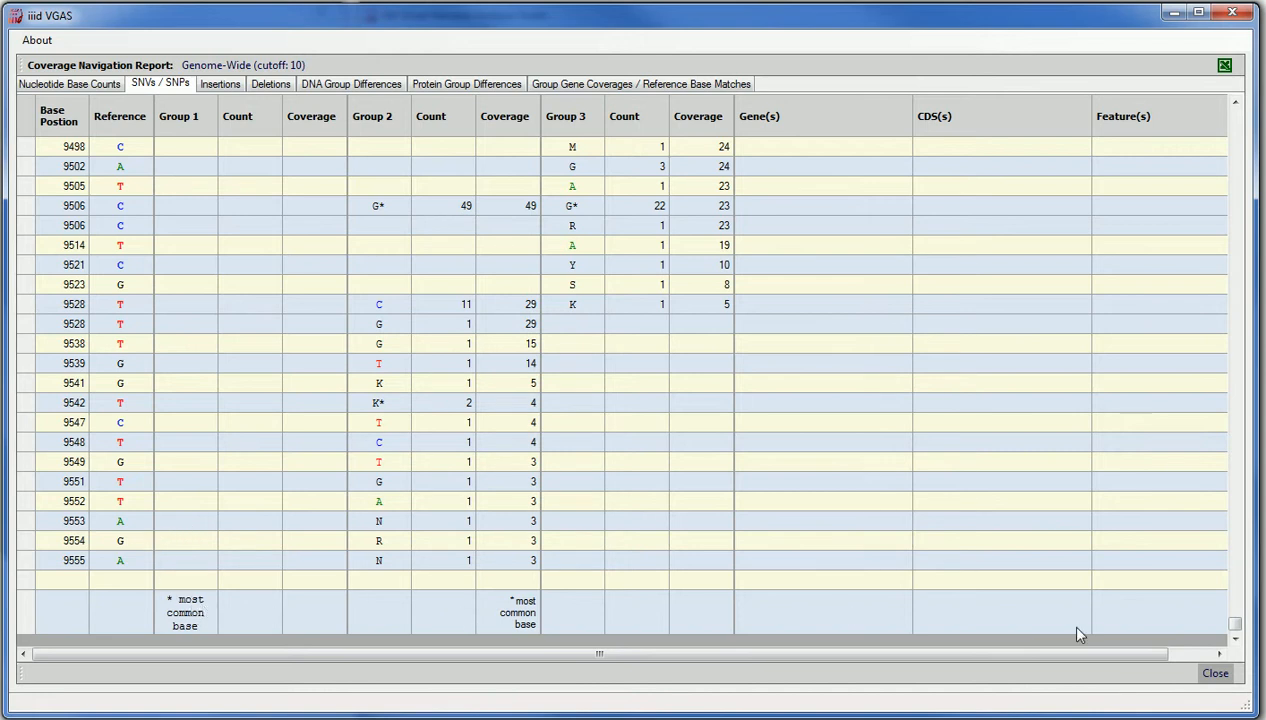
left_click_drag(1237, 627, 1207, 180)
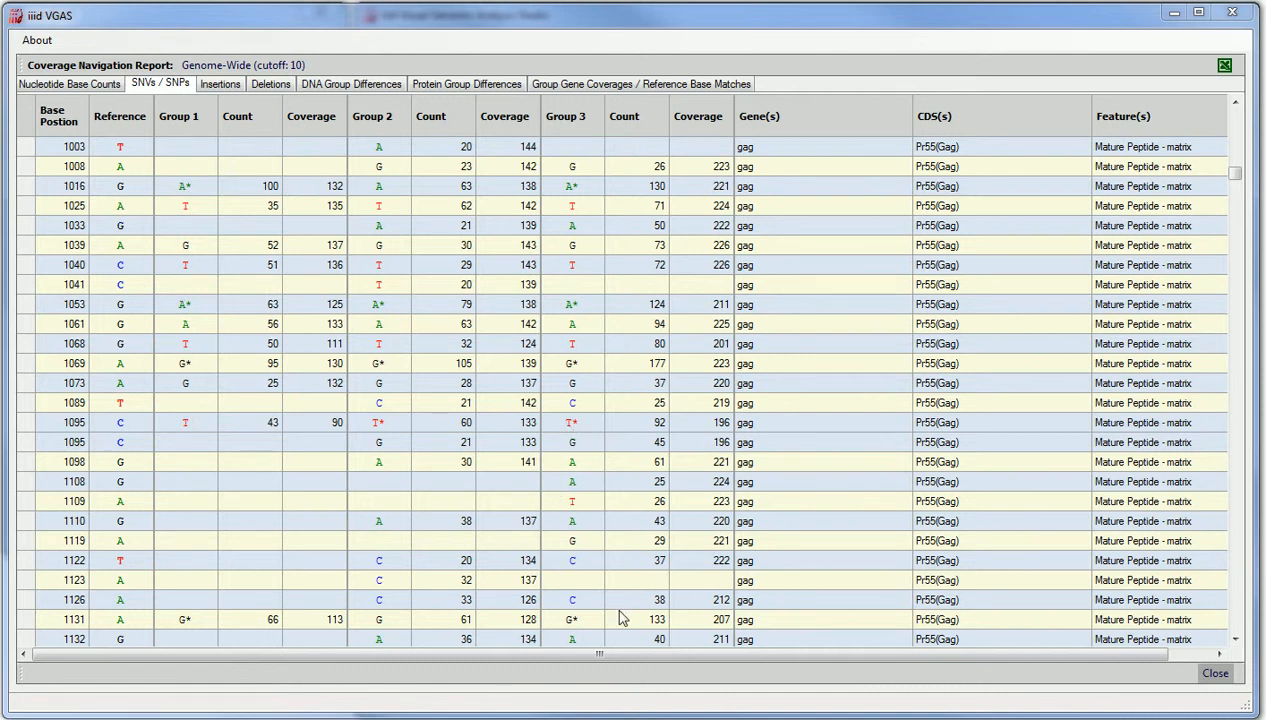
left_click_drag(661, 650, 816, 605)
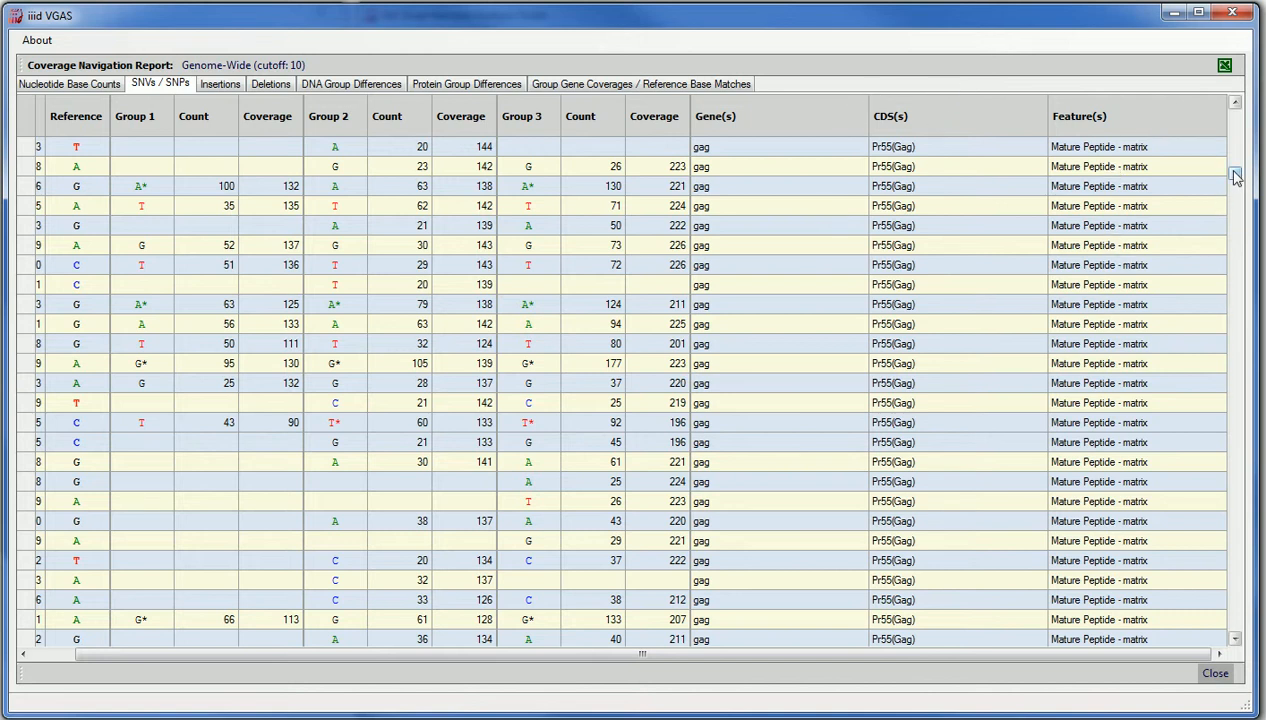
left_click_drag(1236, 173, 1236, 246)
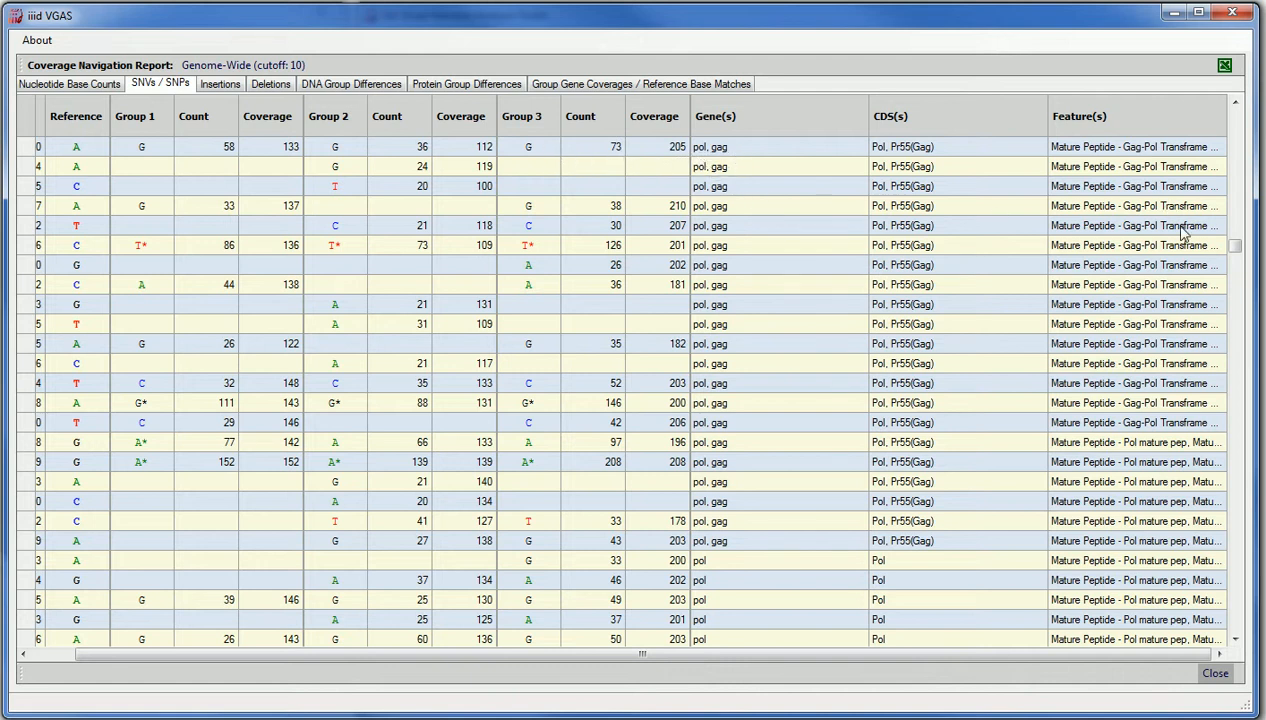
left_click_drag(1236, 247, 1236, 306)
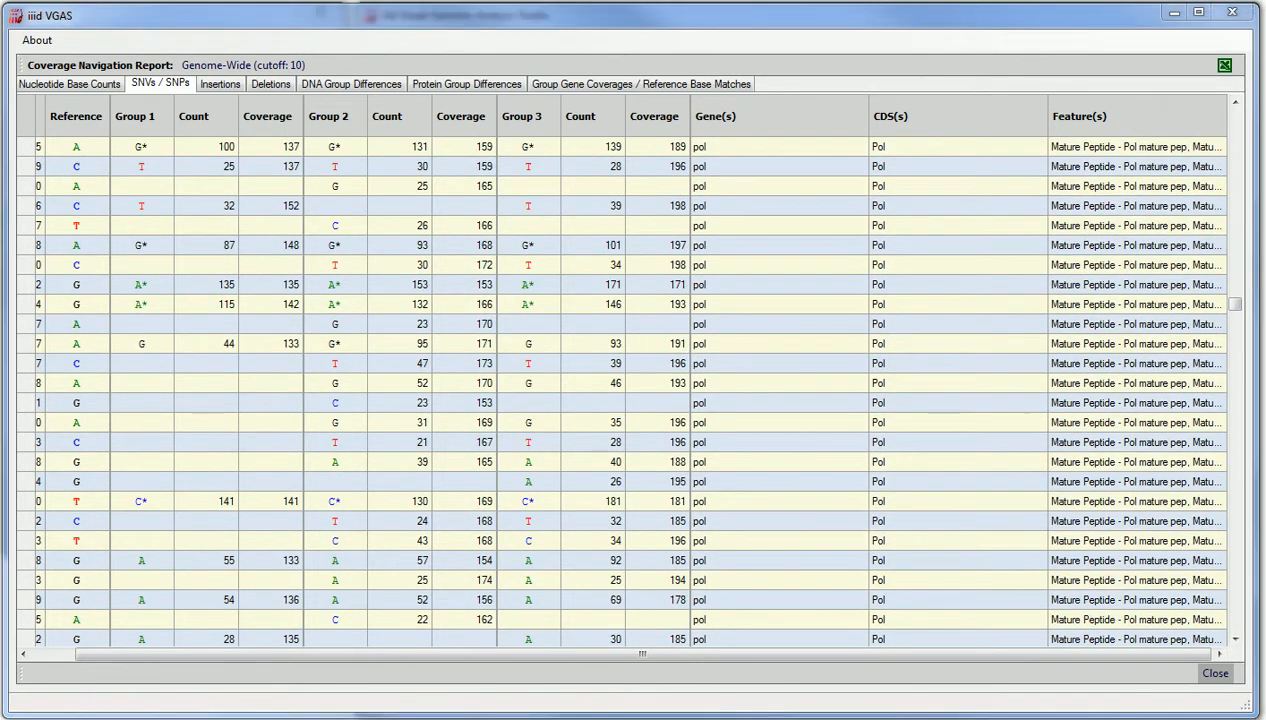
Step: Review the insertions, deletions, DNA group differences and protein group differences in the genome-wide report, and close the report
left_click(219, 87)
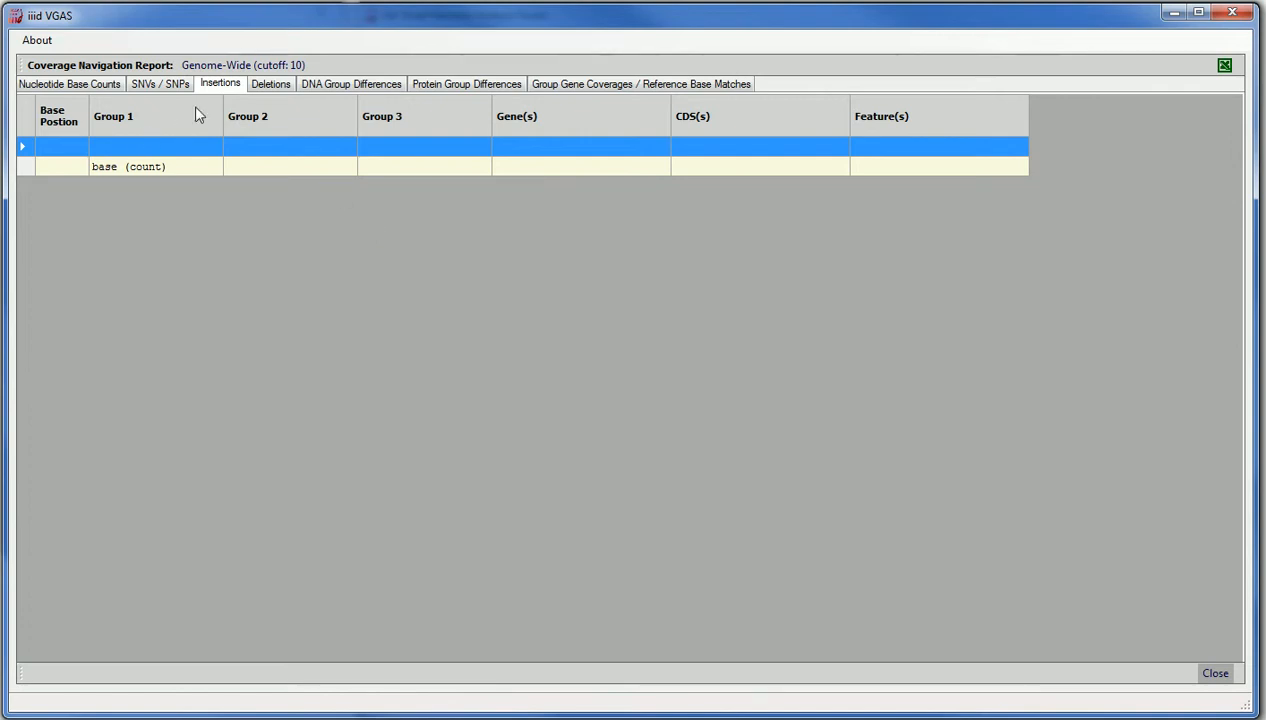
left_click(272, 85)
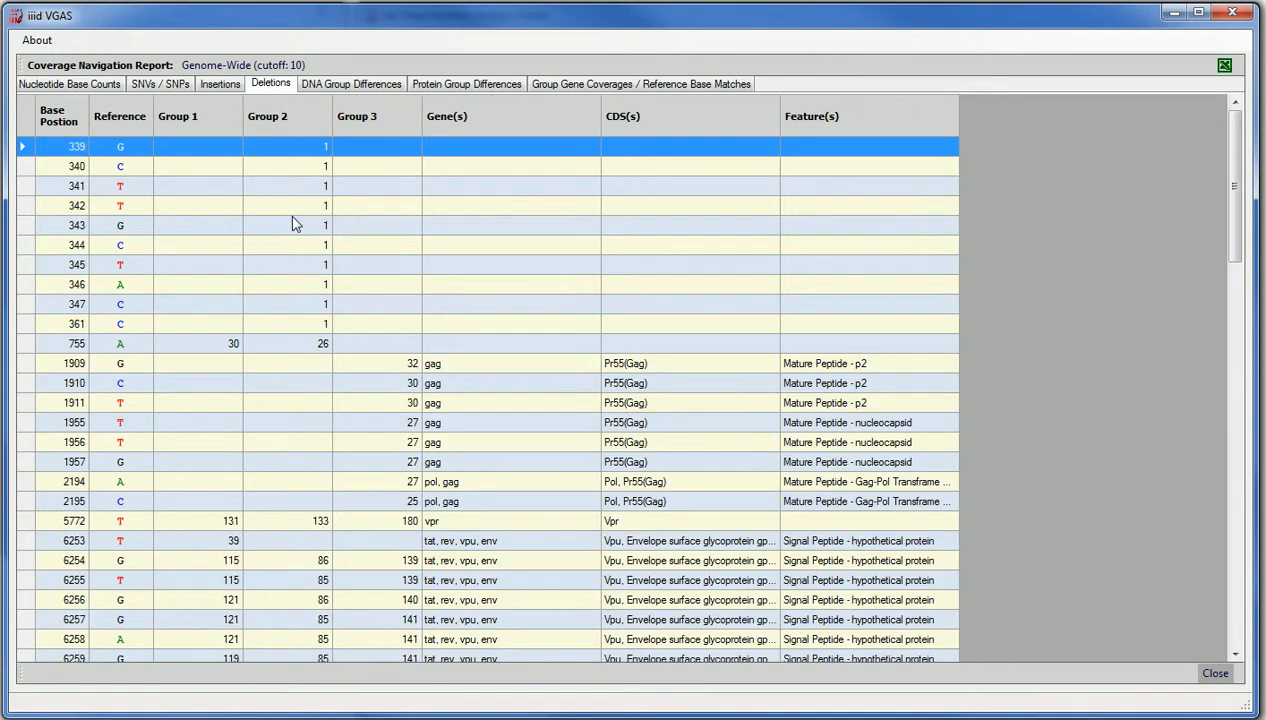
left_click_drag(1237, 180, 1228, 305)
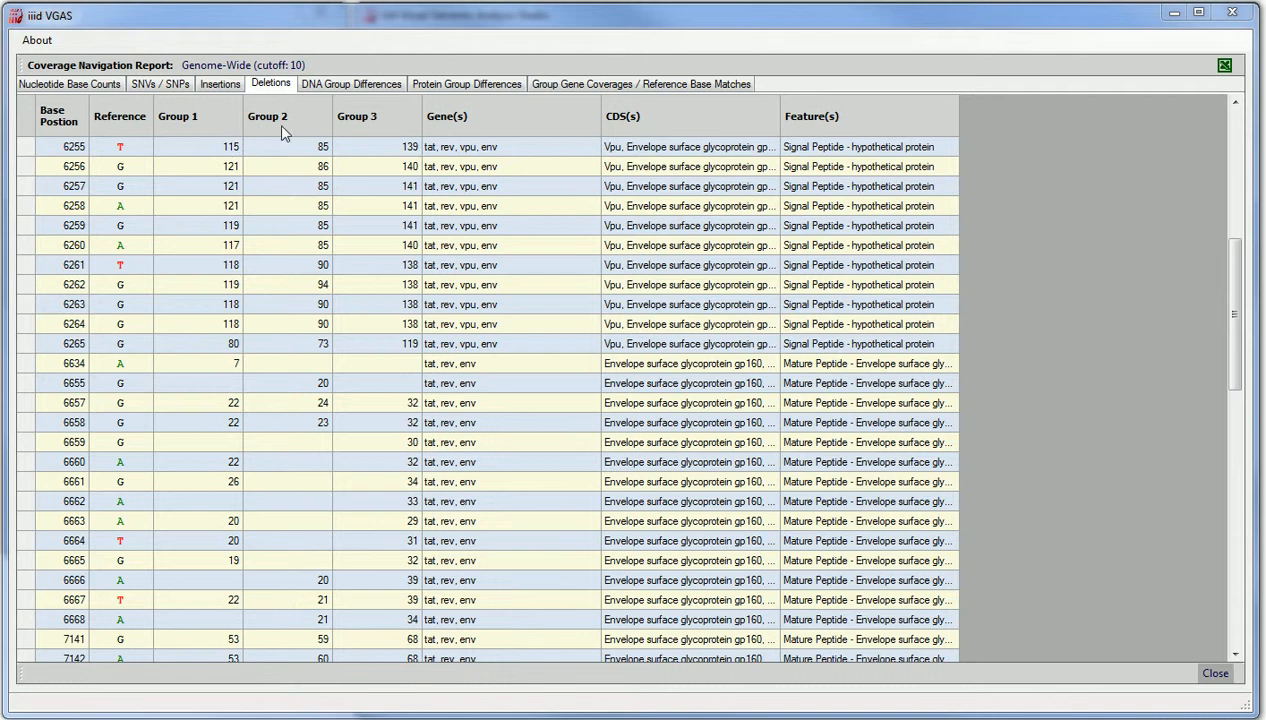
left_click(341, 88)
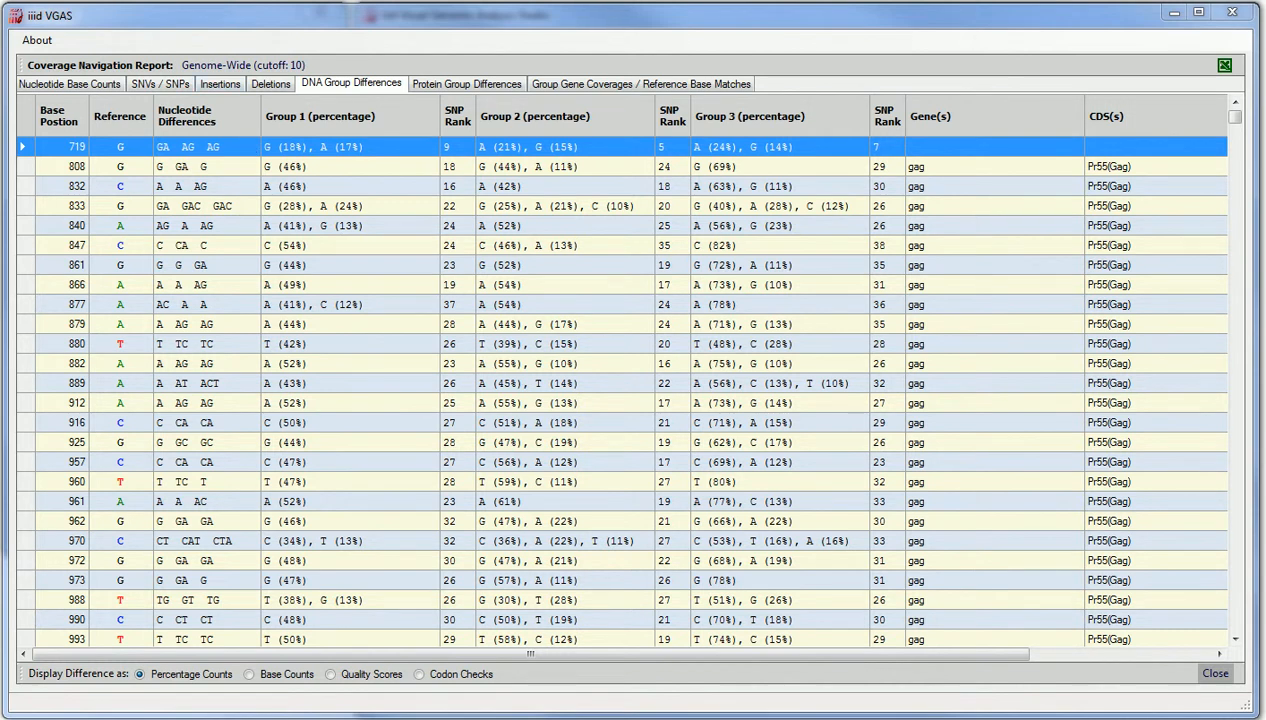
left_click(447, 88)
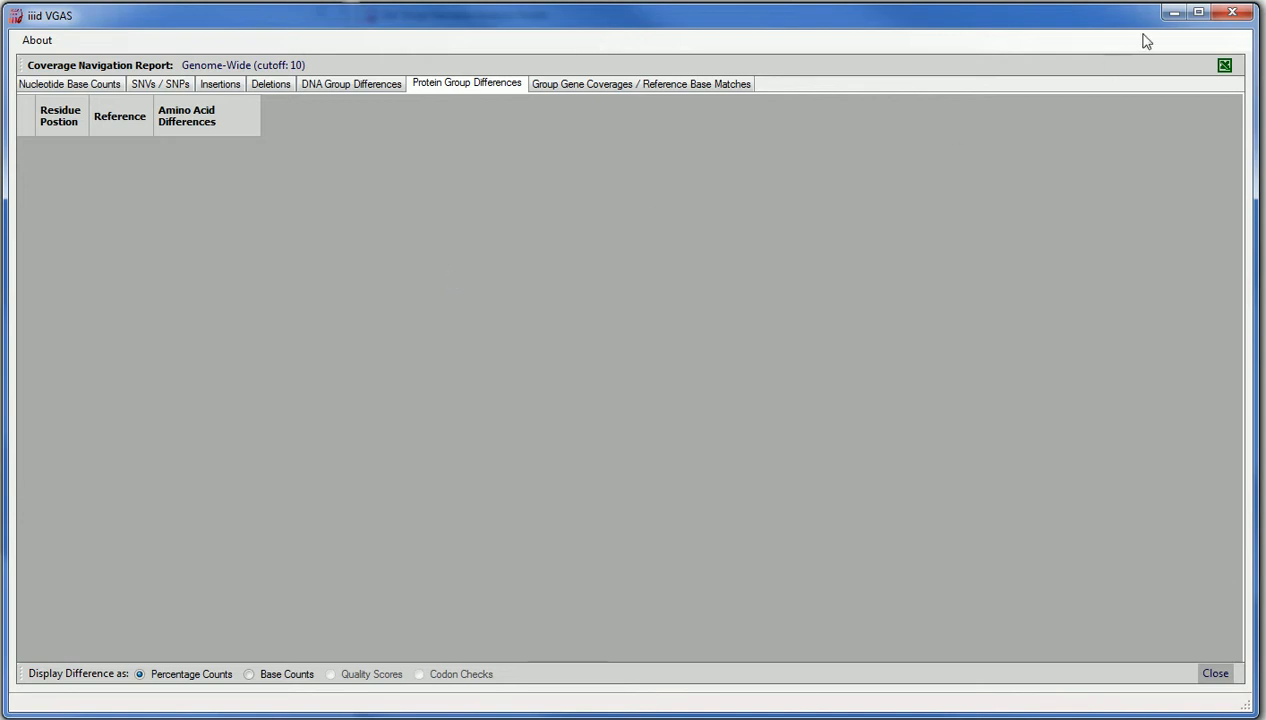
left_click(1232, 12)
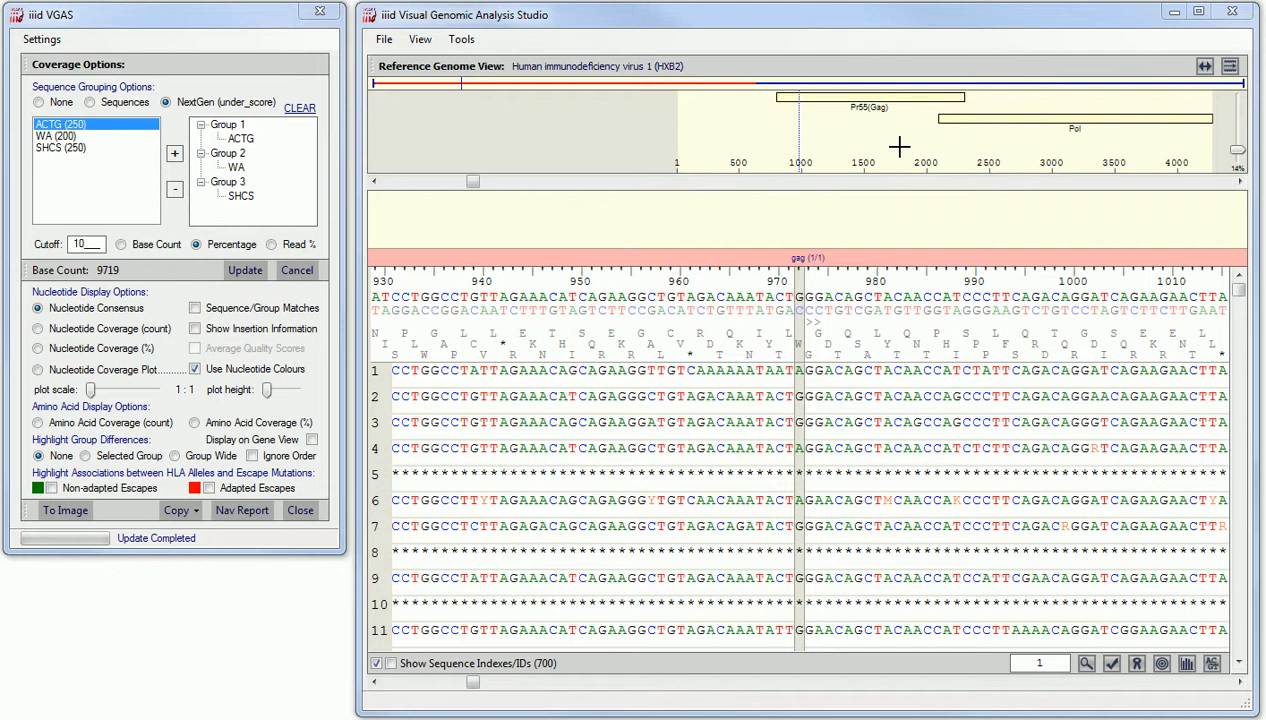
Step: Select the Pr55(Gag) coding sequence in the genome view and update the group coverage for it
left_click(826, 97)
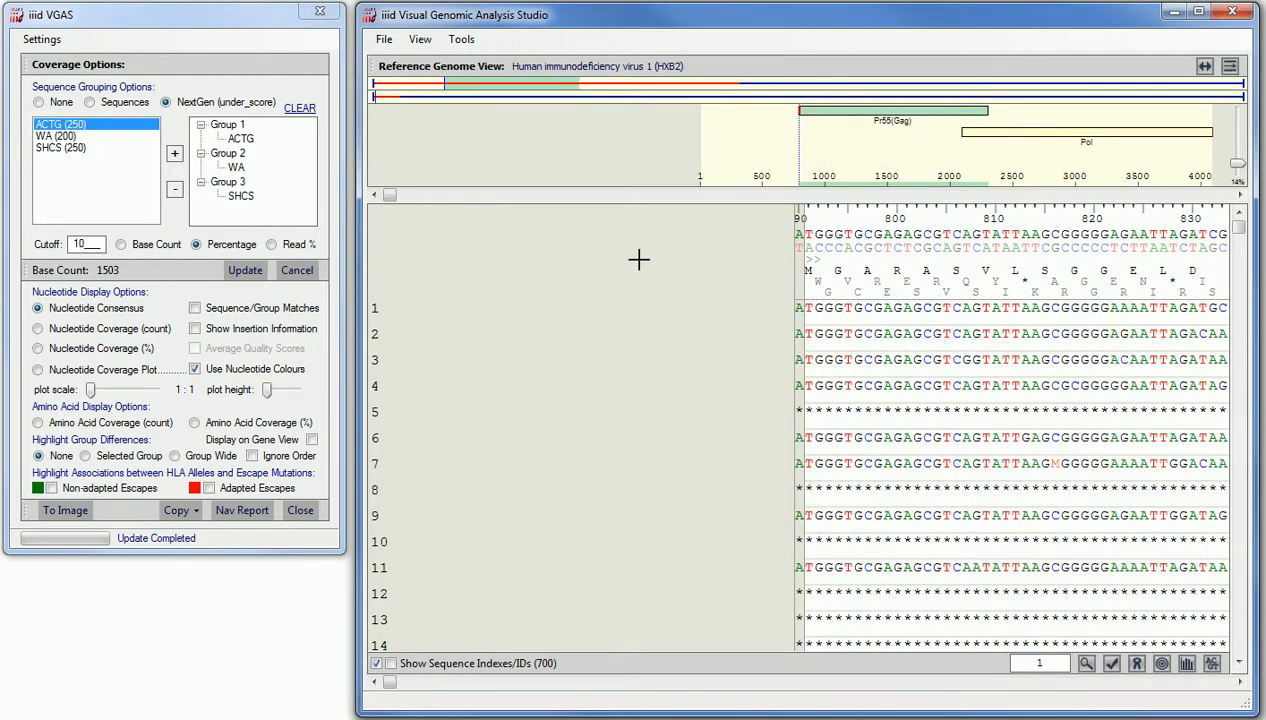
left_click(245, 274)
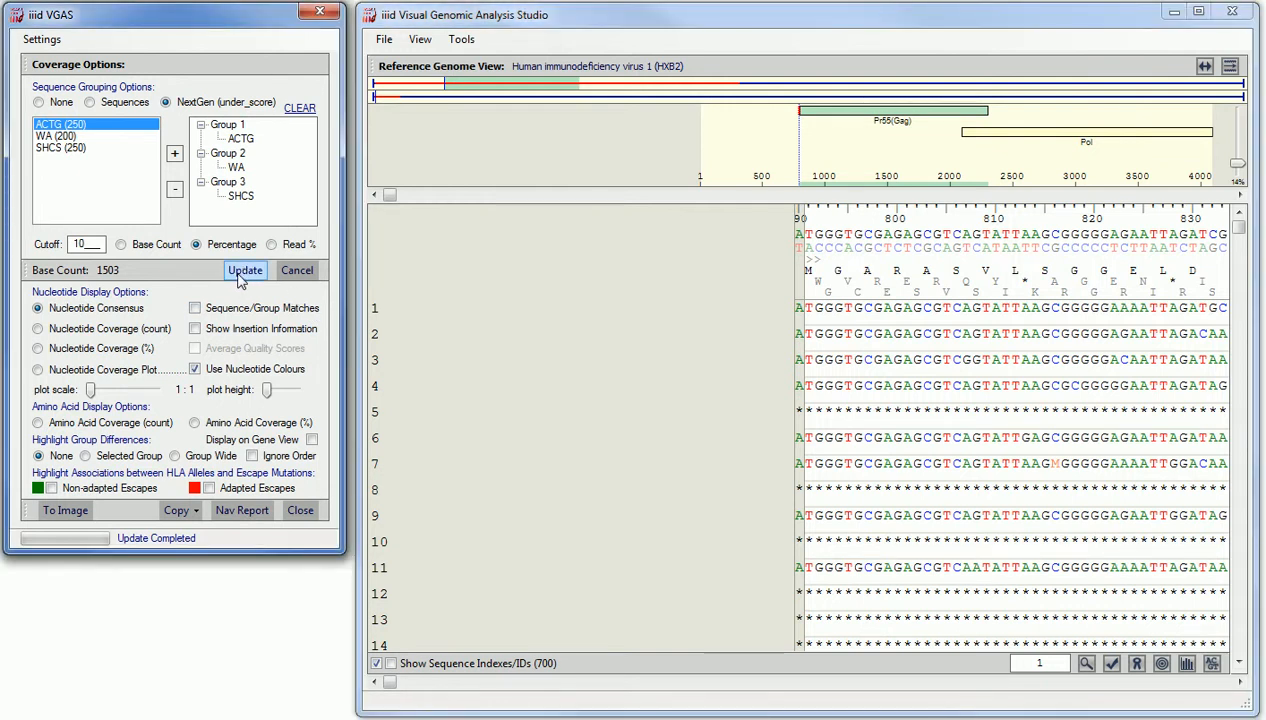
left_click(244, 271)
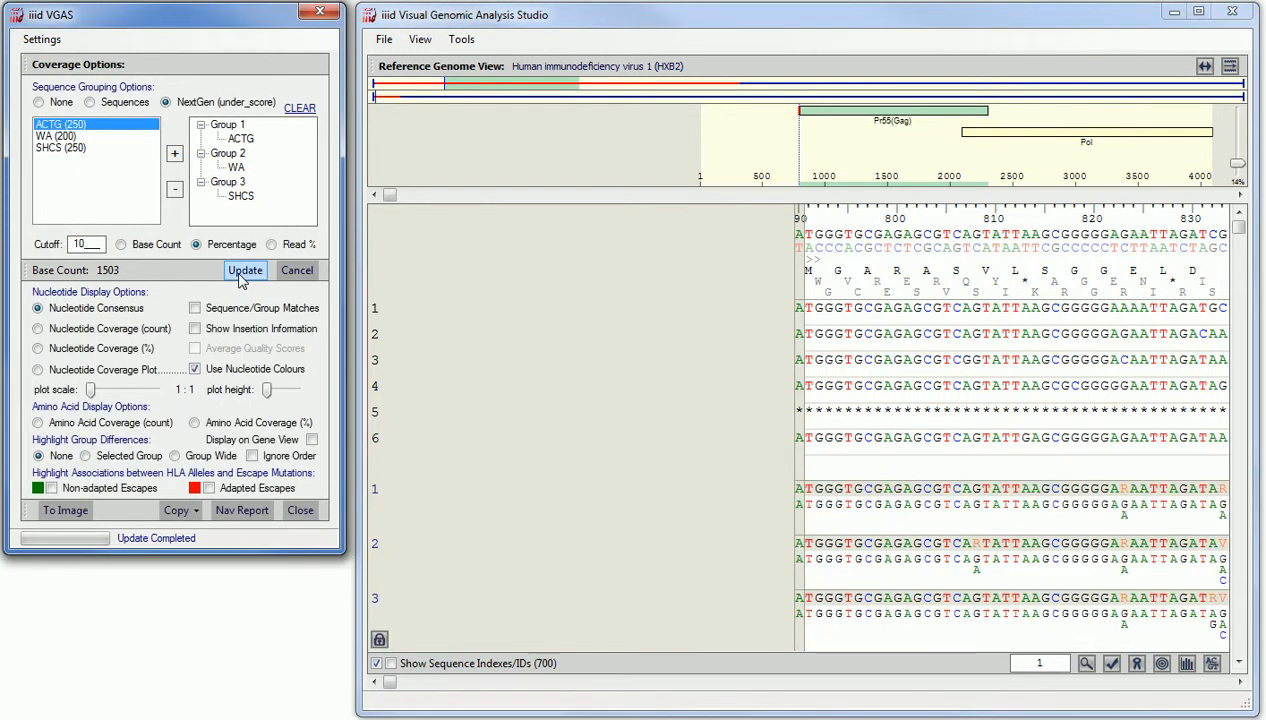
Step: Generate the coverage navigation report for Pr55(Gag) and enlarge its window to fill most of the screen
left_click(242, 511)
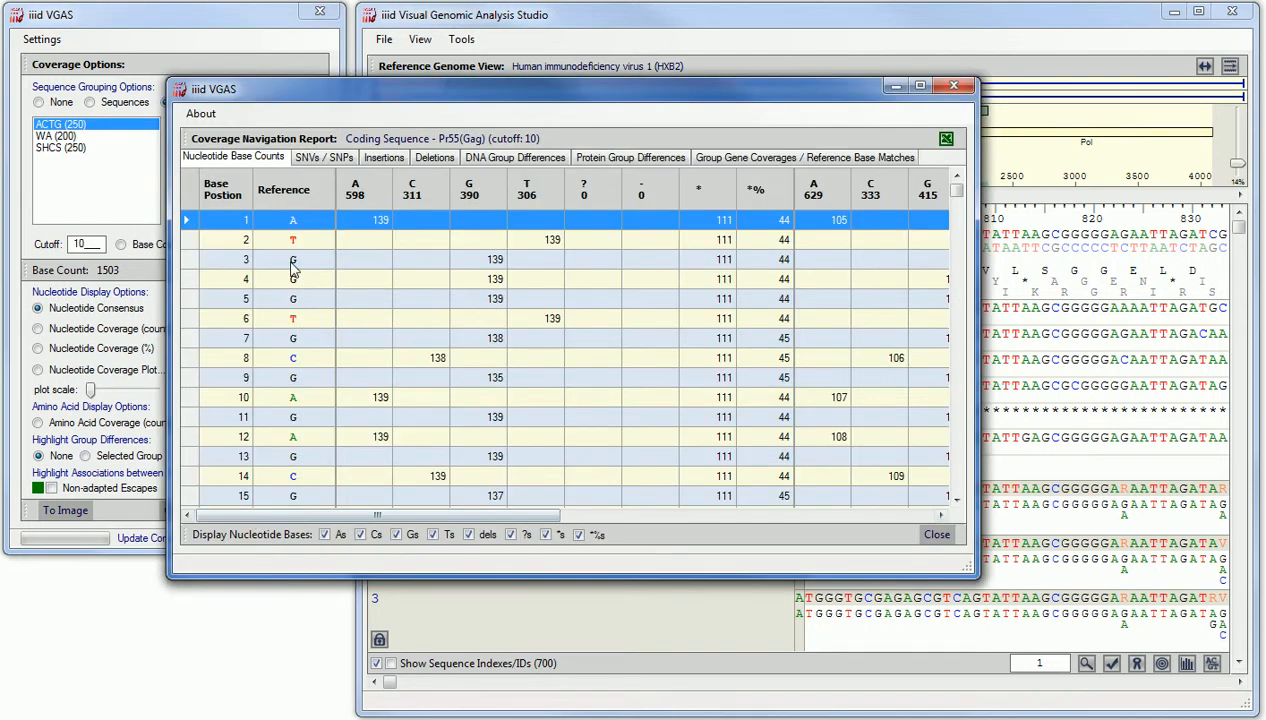
left_click_drag(228, 93, 71, 20)
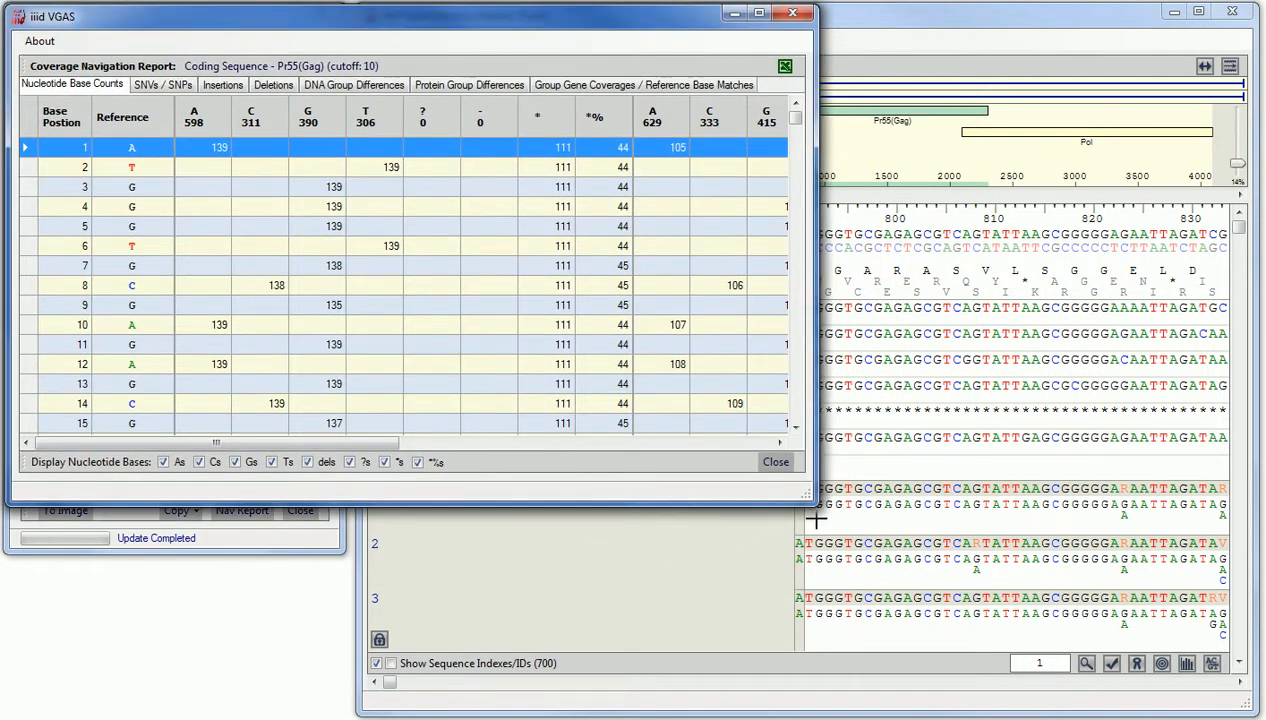
left_click_drag(812, 500, 1244, 712)
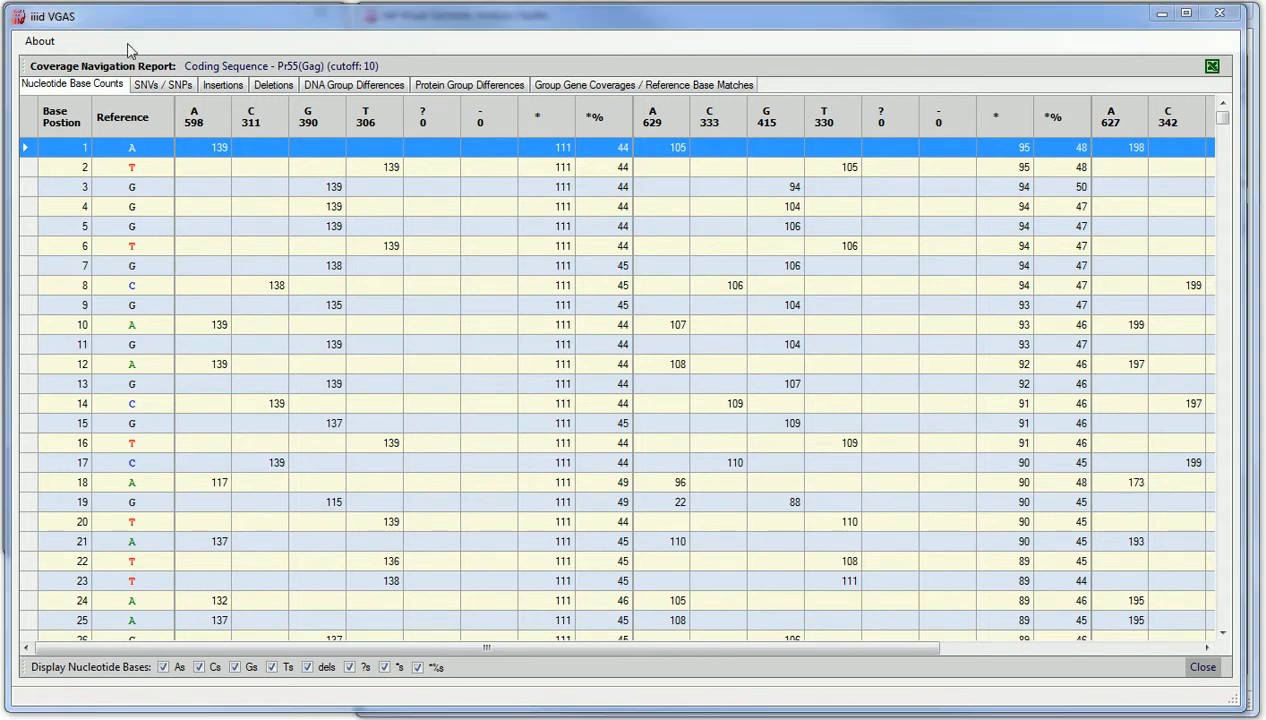
Step: Examine the Pr55(Gag) DNA group differences as base counts, quality scores and codon checks, adjusting the Group 1 column width
left_click(371, 90)
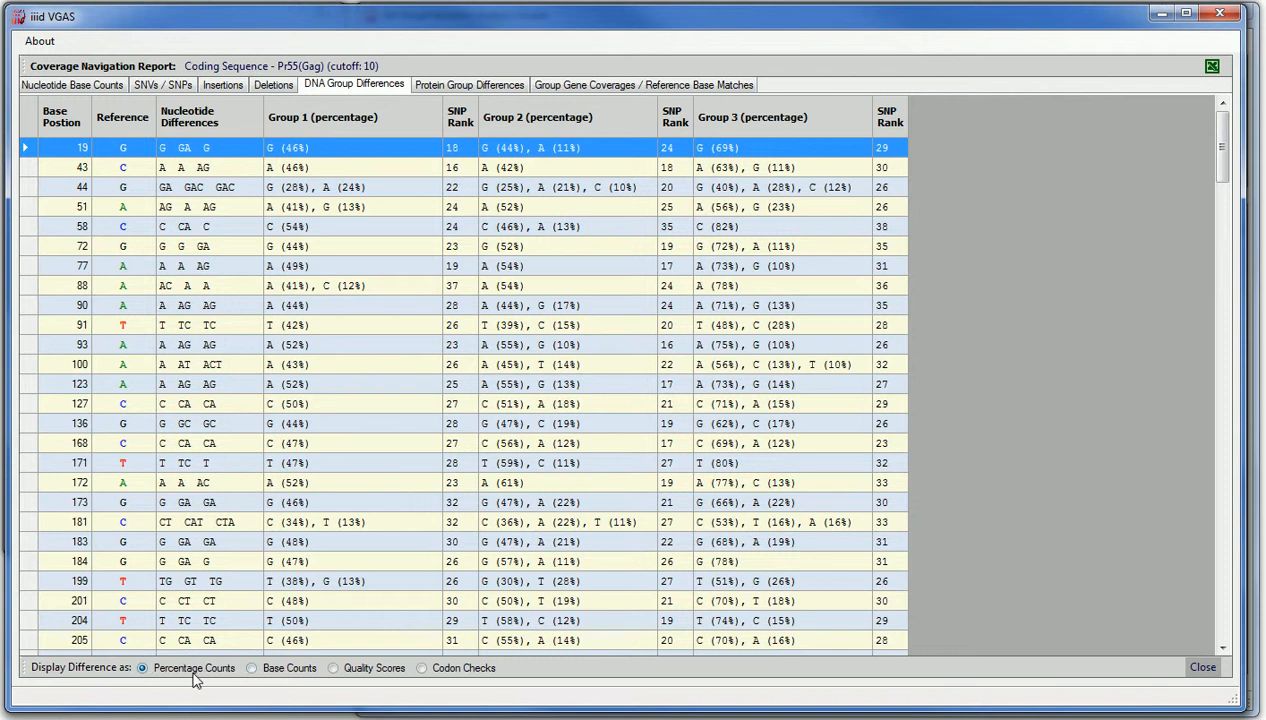
left_click(273, 672)
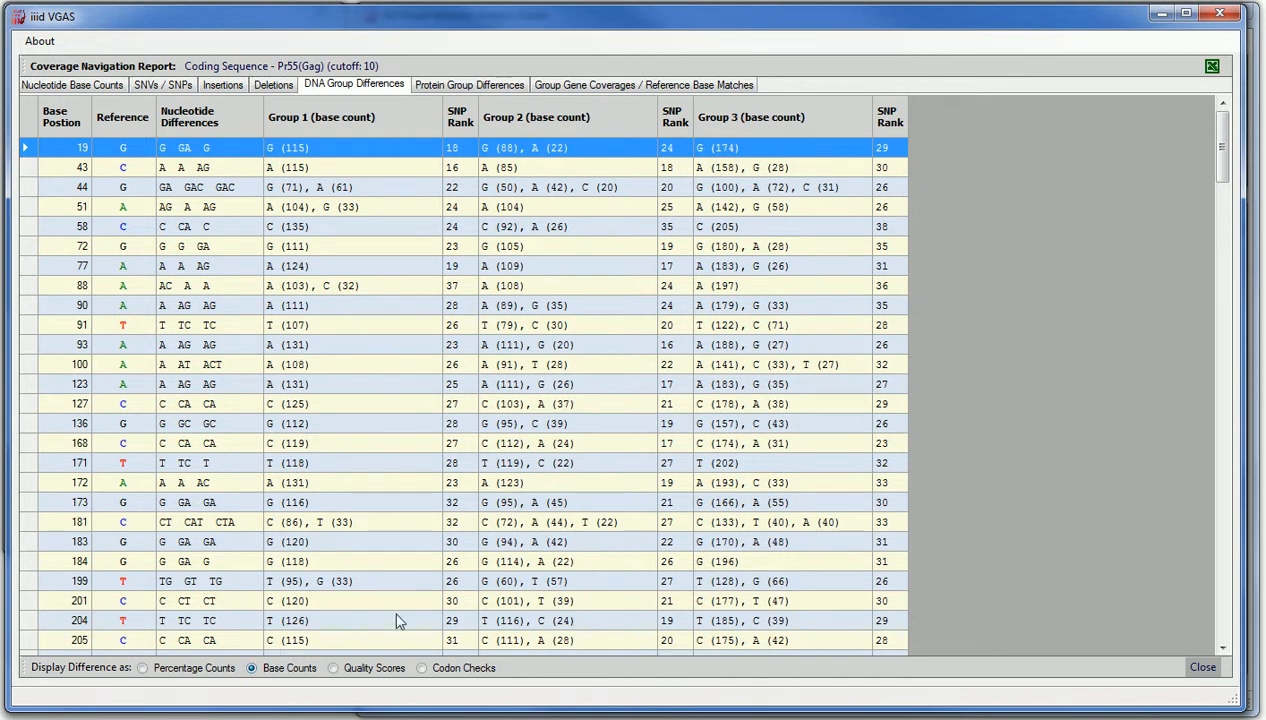
left_click(365, 669)
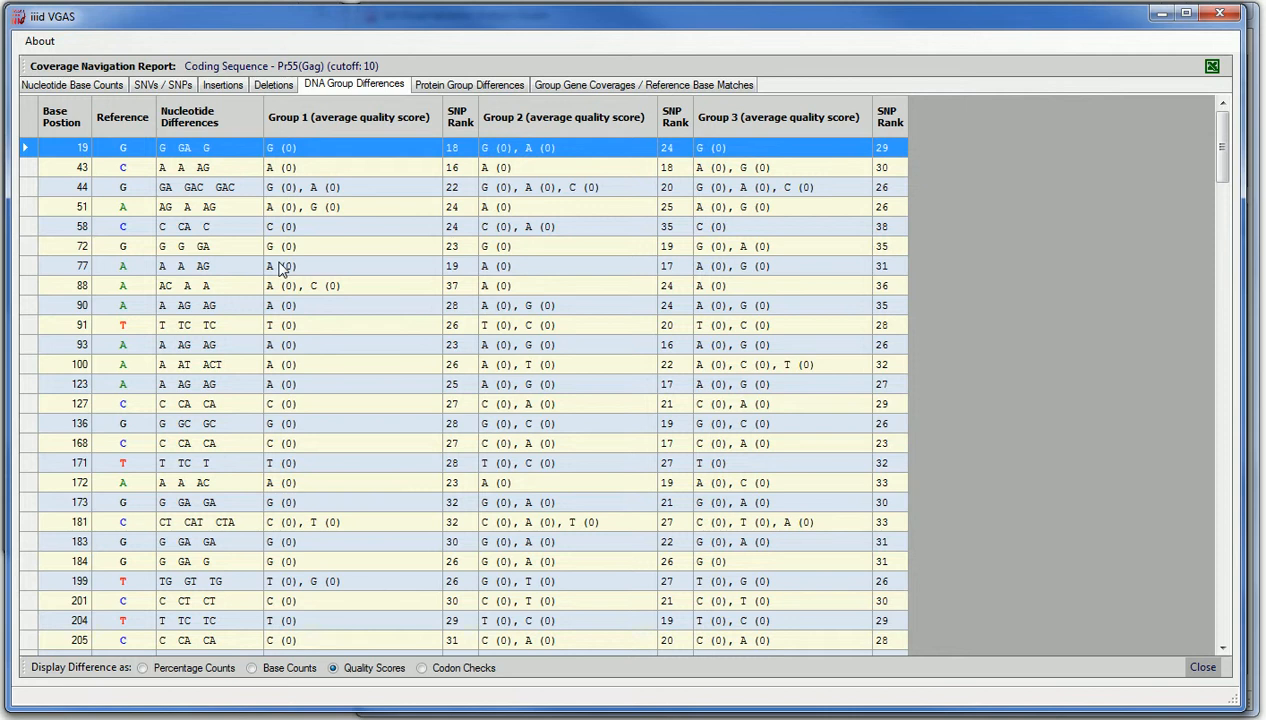
left_click(422, 668)
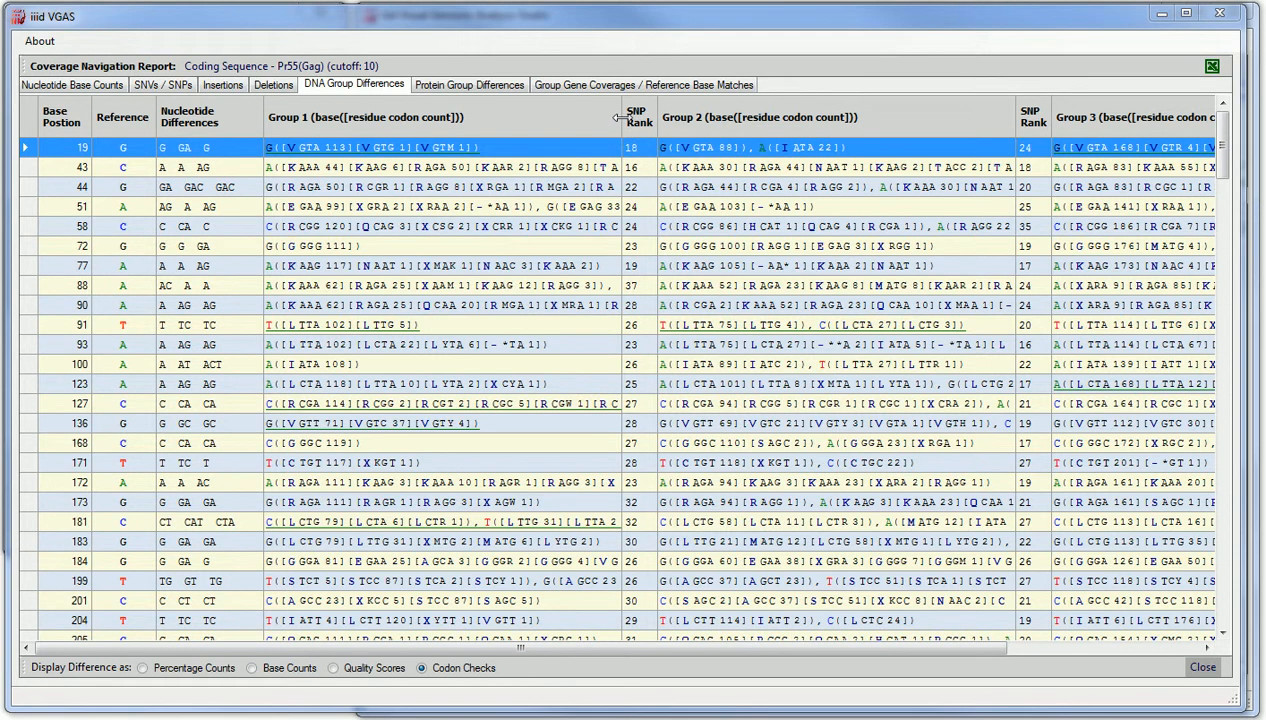
left_click_drag(618, 118, 728, 124)
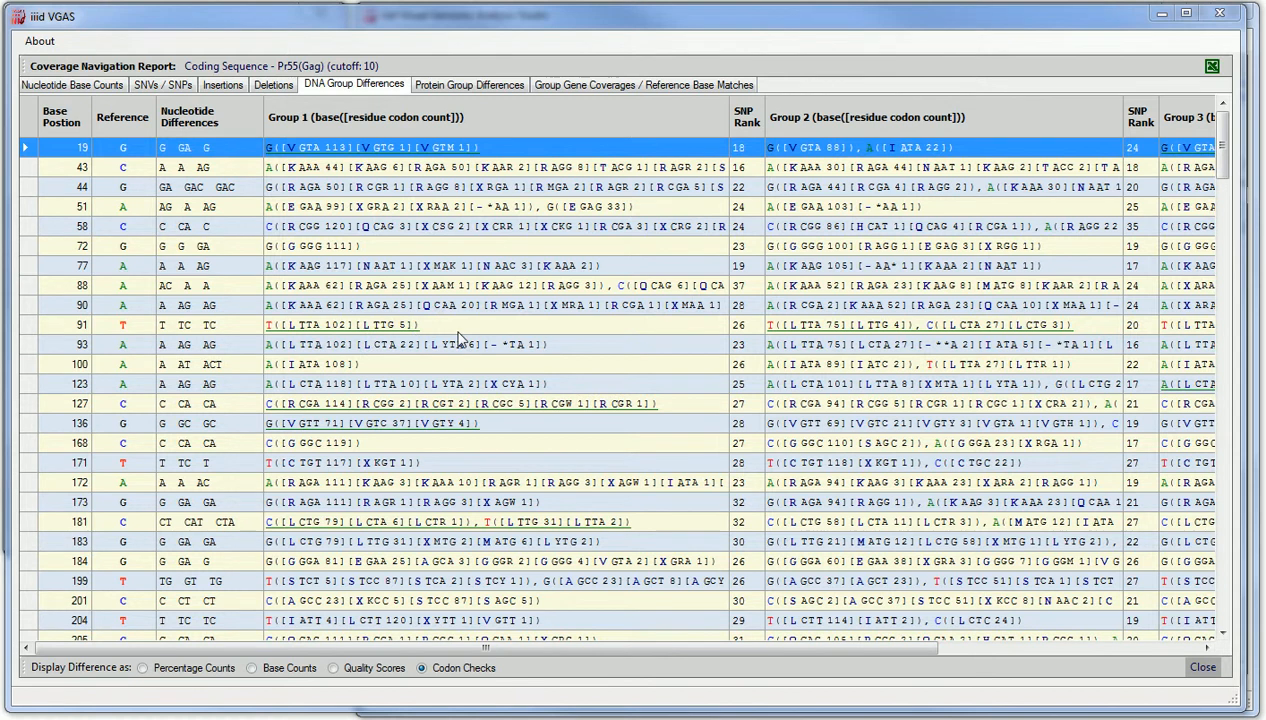
left_click_drag(727, 107, 531, 107)
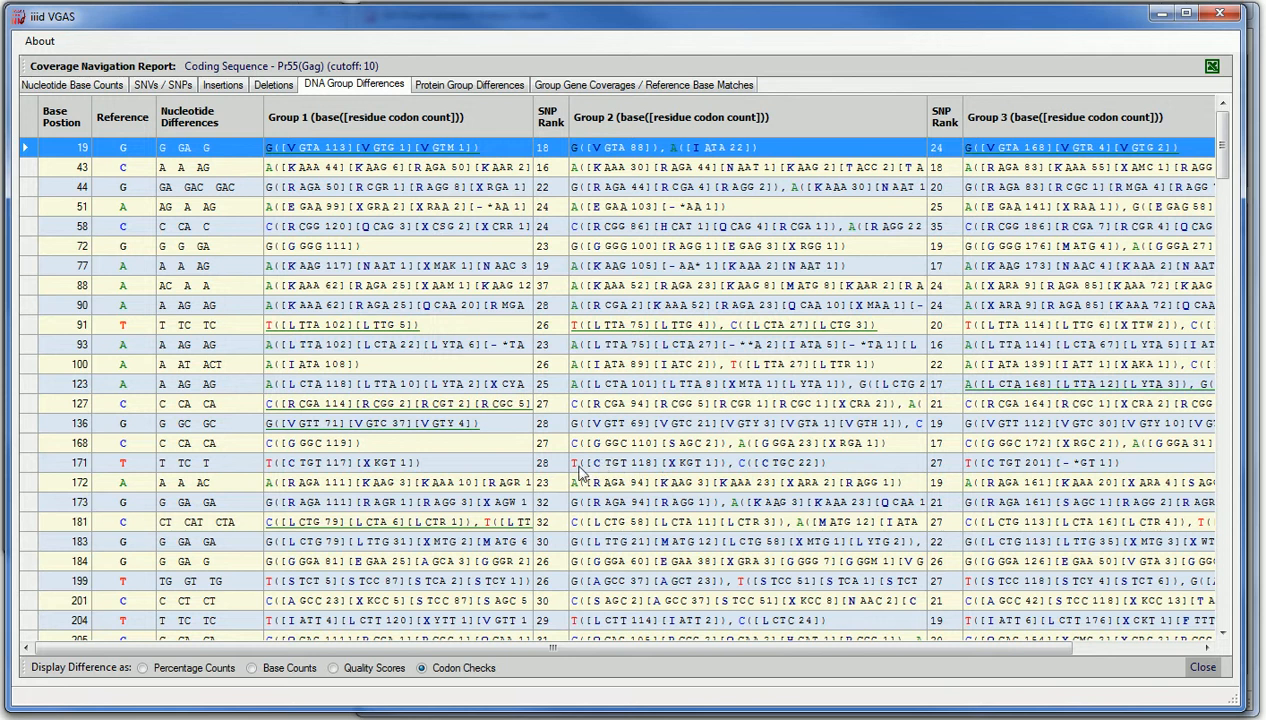
Step: Sort the DNA group differences by descending Group 1 SNP rank under percentage counts, and display them as codon checks
left_click(188, 668)
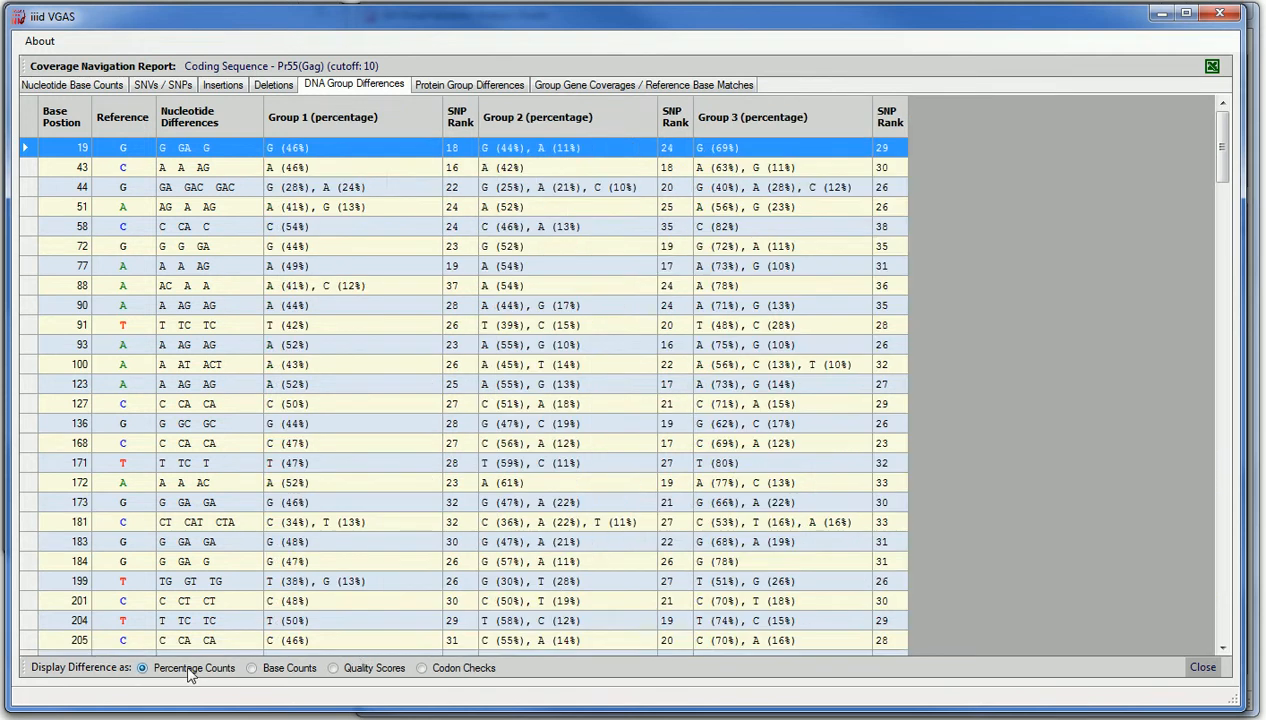
left_click(468, 110)
left_click(468, 124)
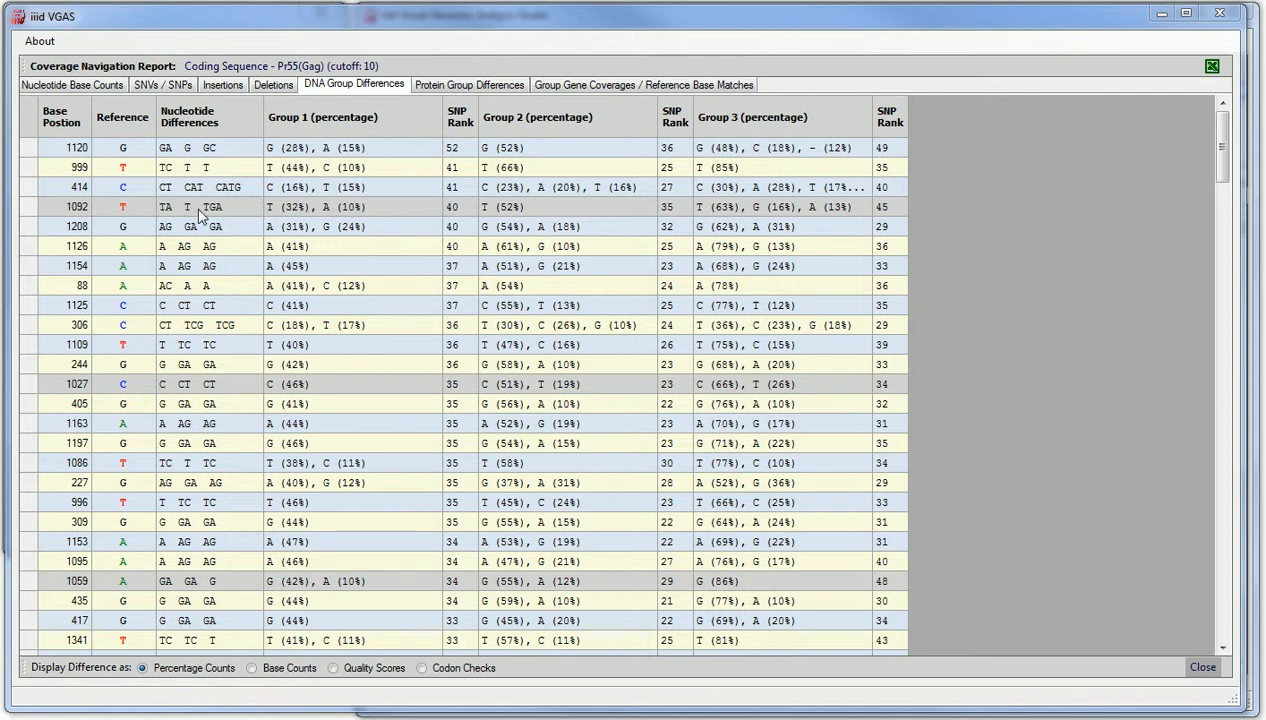
left_click(422, 668)
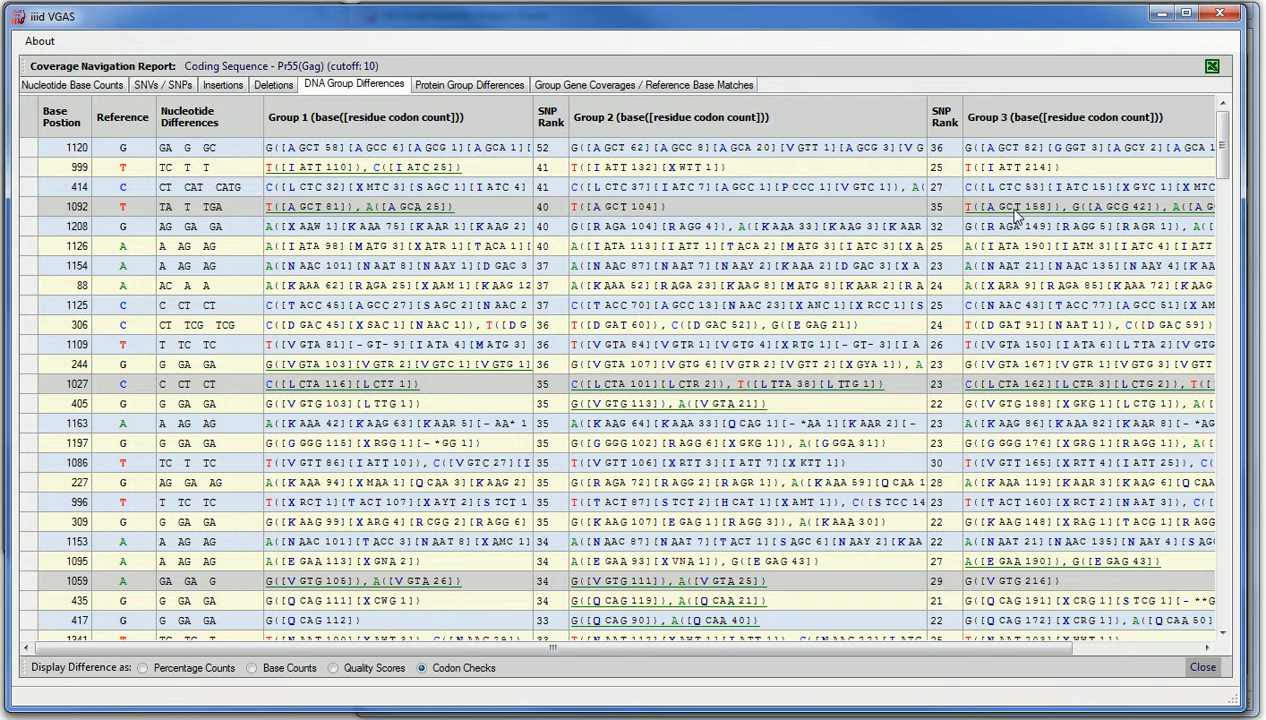
Step: View the Pr55(Gag) protein group differences as percentage counts and check the report's XLSX export option without saving
left_click(443, 88)
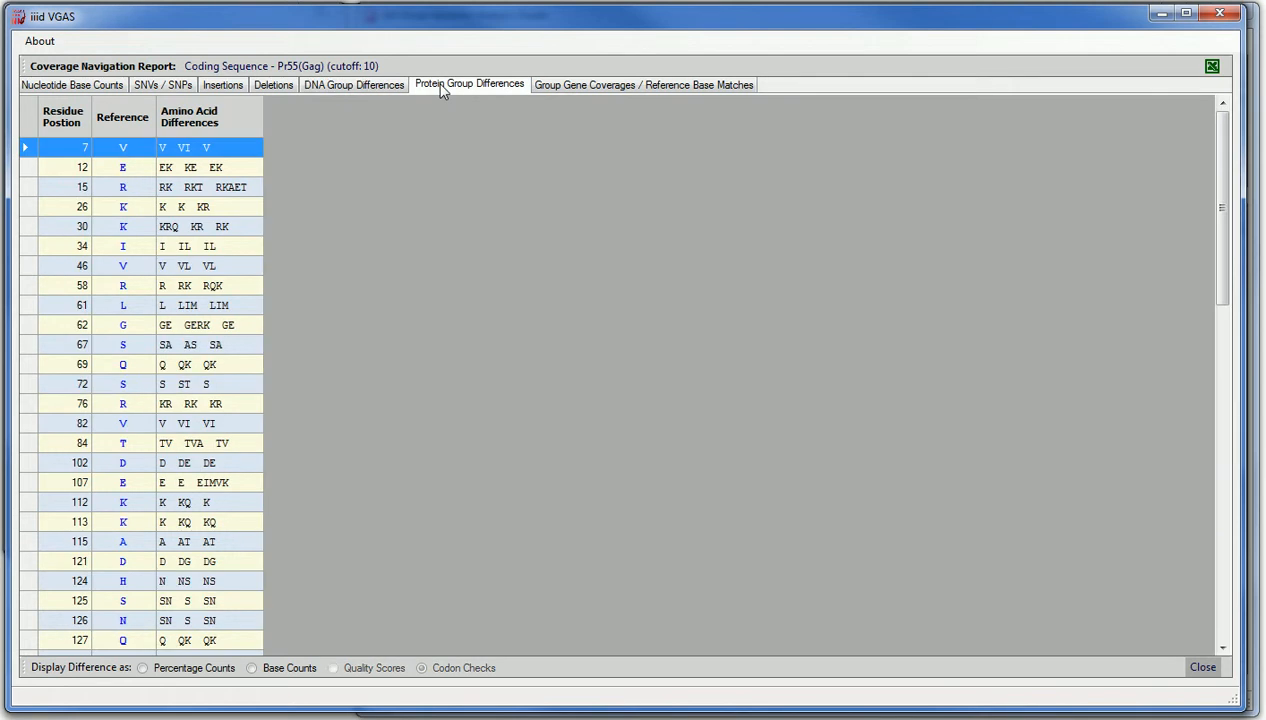
left_click(150, 667)
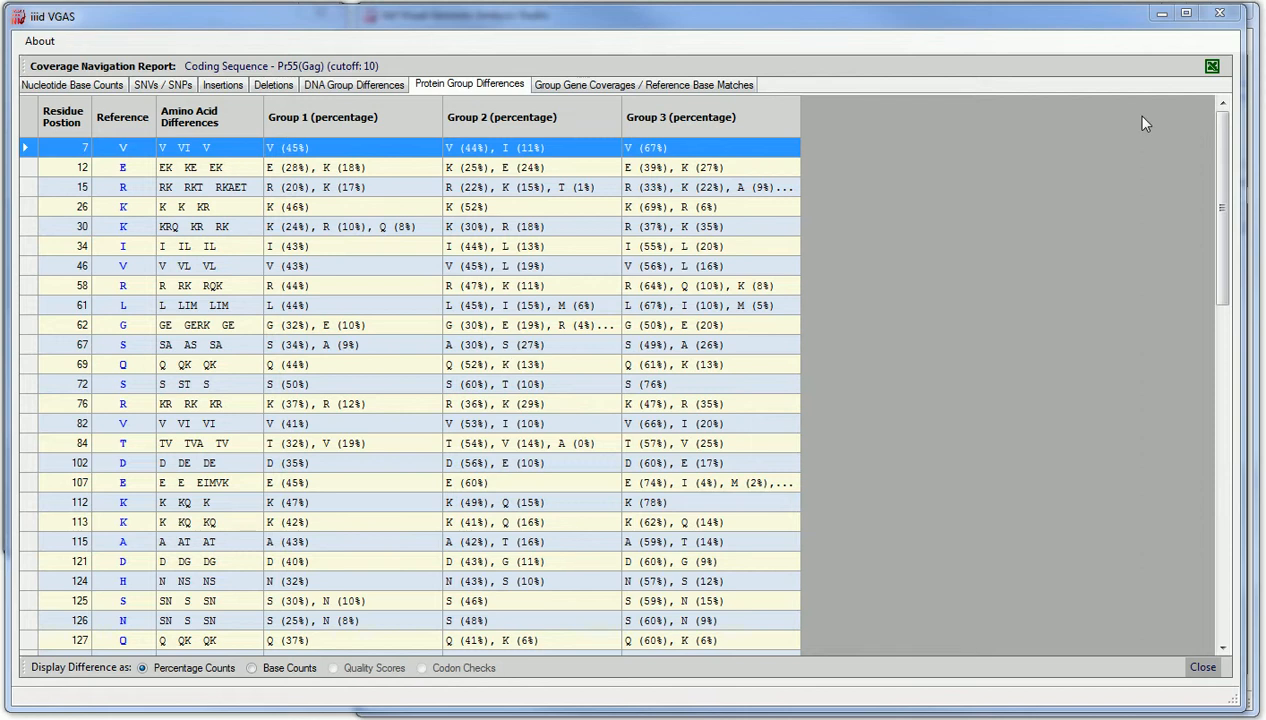
left_click(1211, 68)
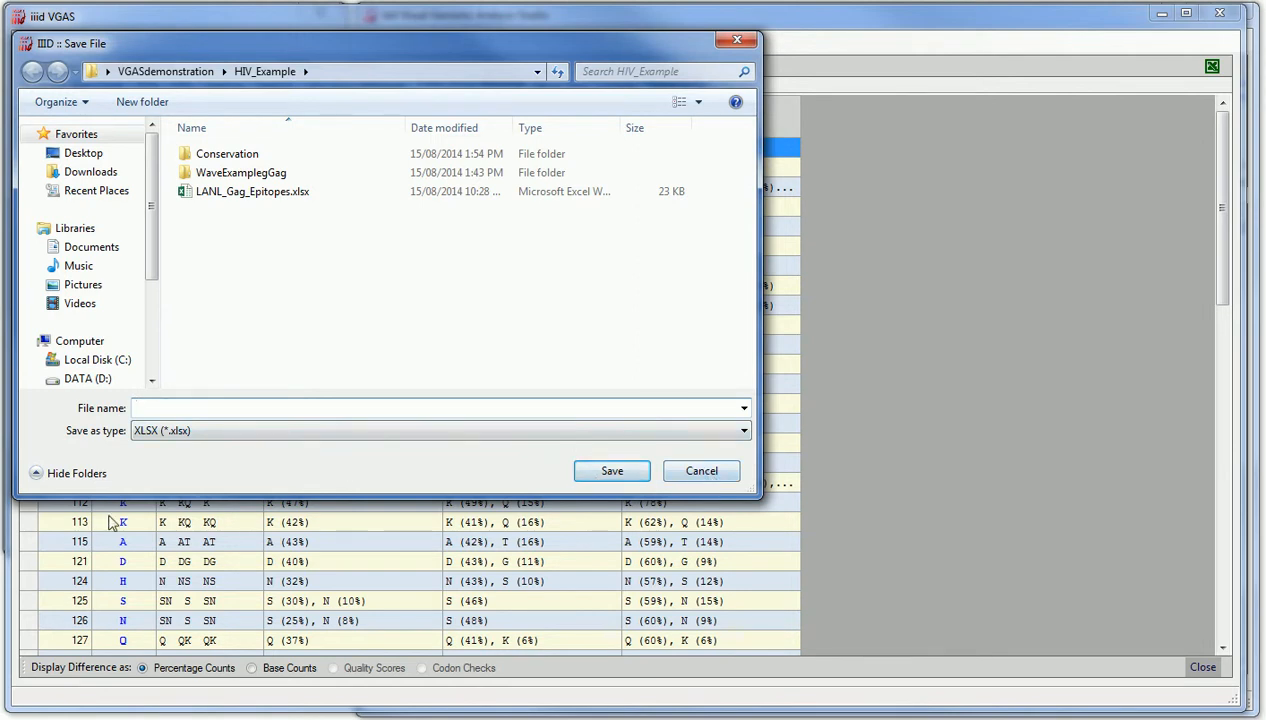
left_click(720, 480)
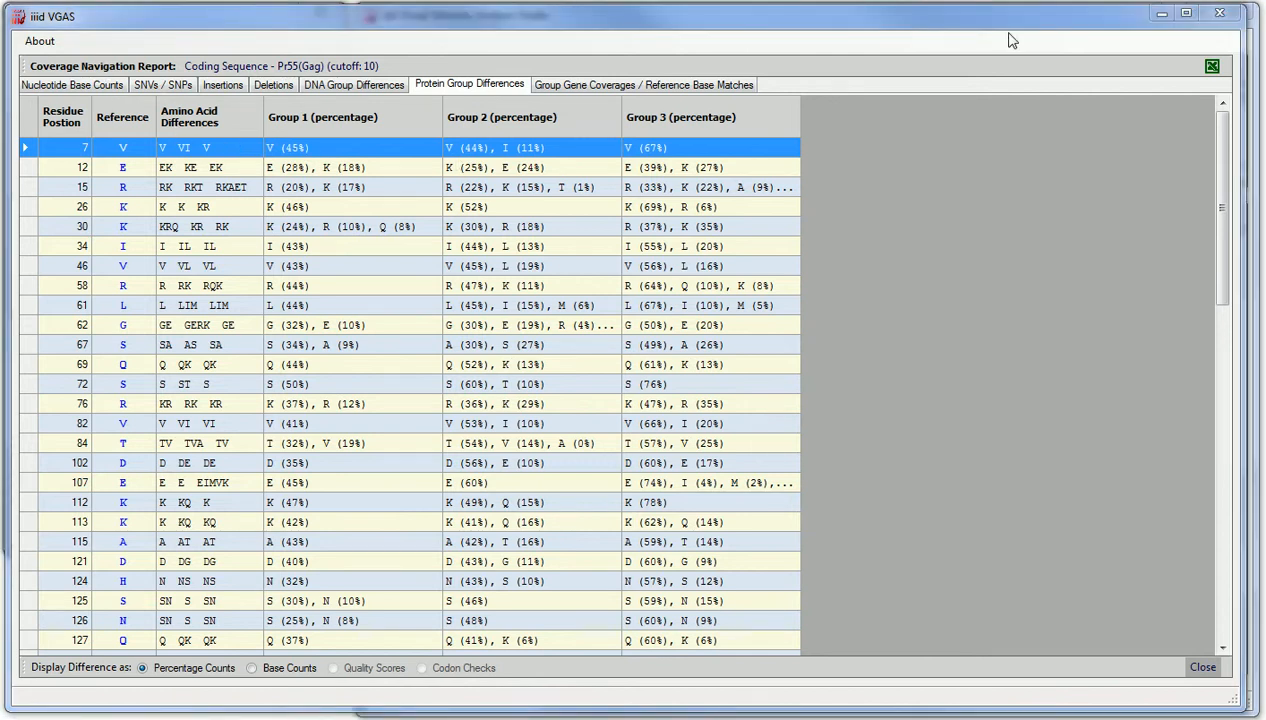
left_click(1218, 14)
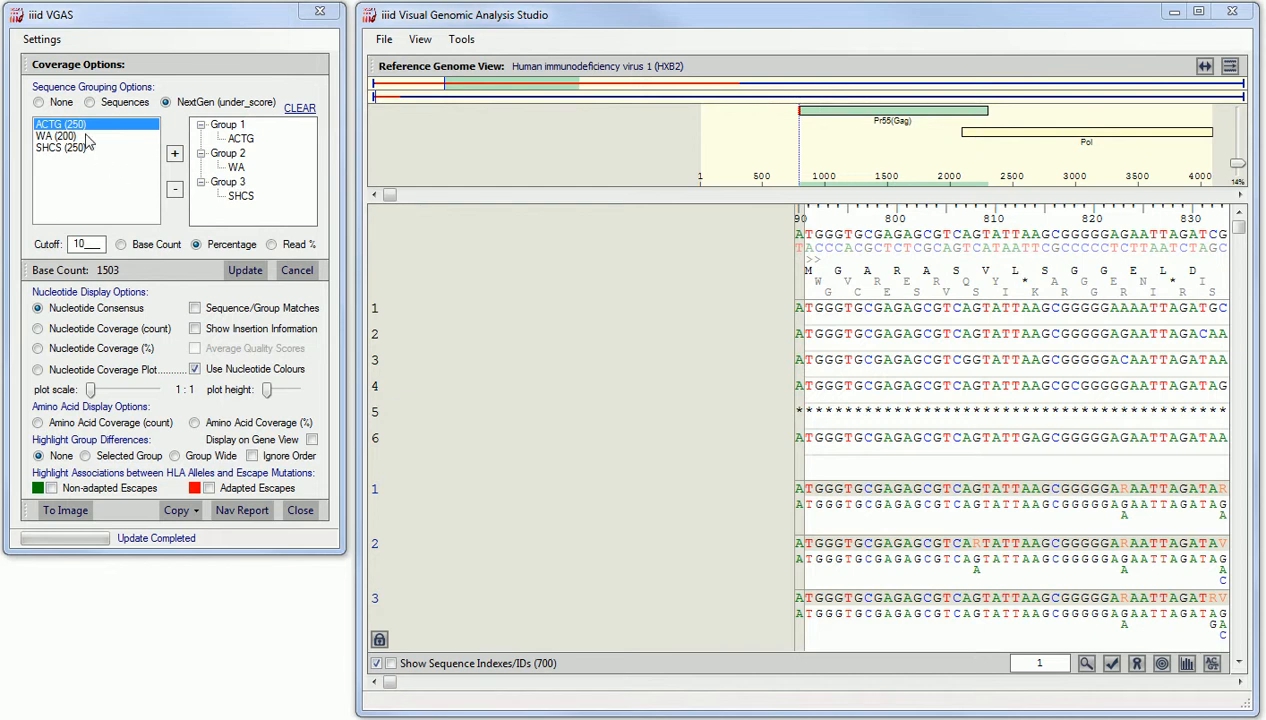
Step: Exclude nucleotide base counts in the navigation report settings, and generate the Pr55(Gag) report to check the change
left_click(47, 42)
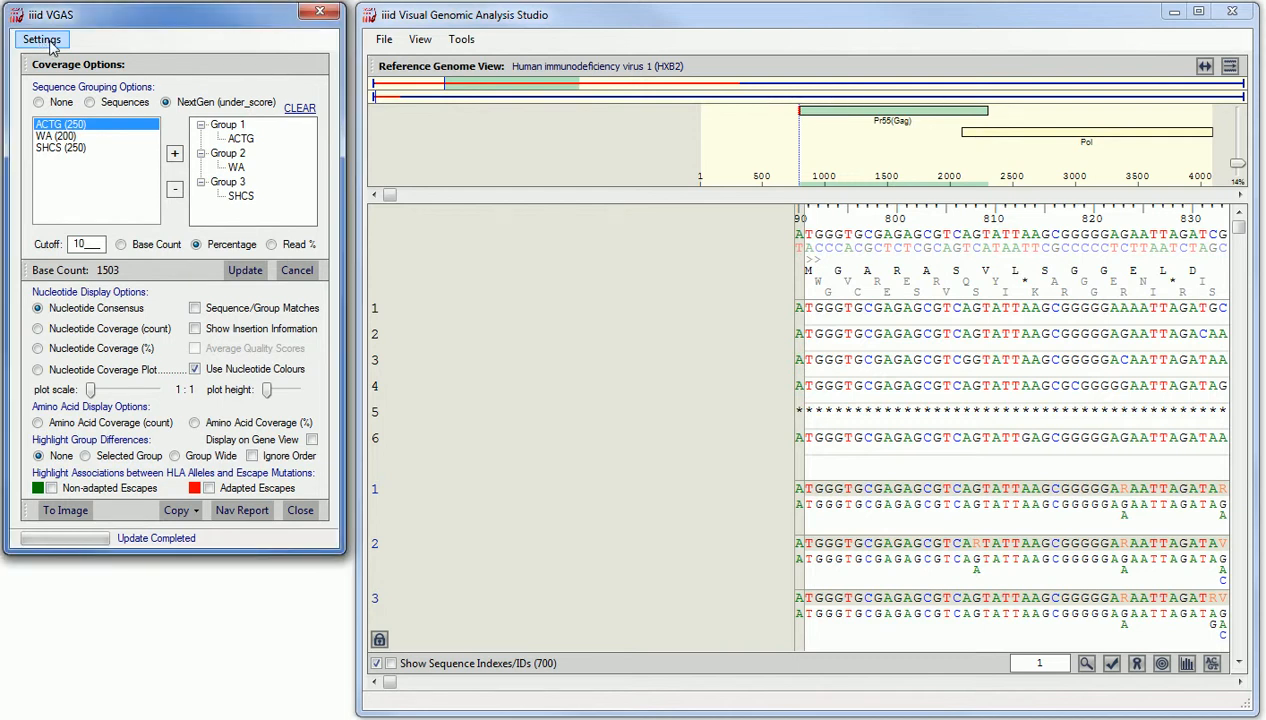
left_click(44, 40)
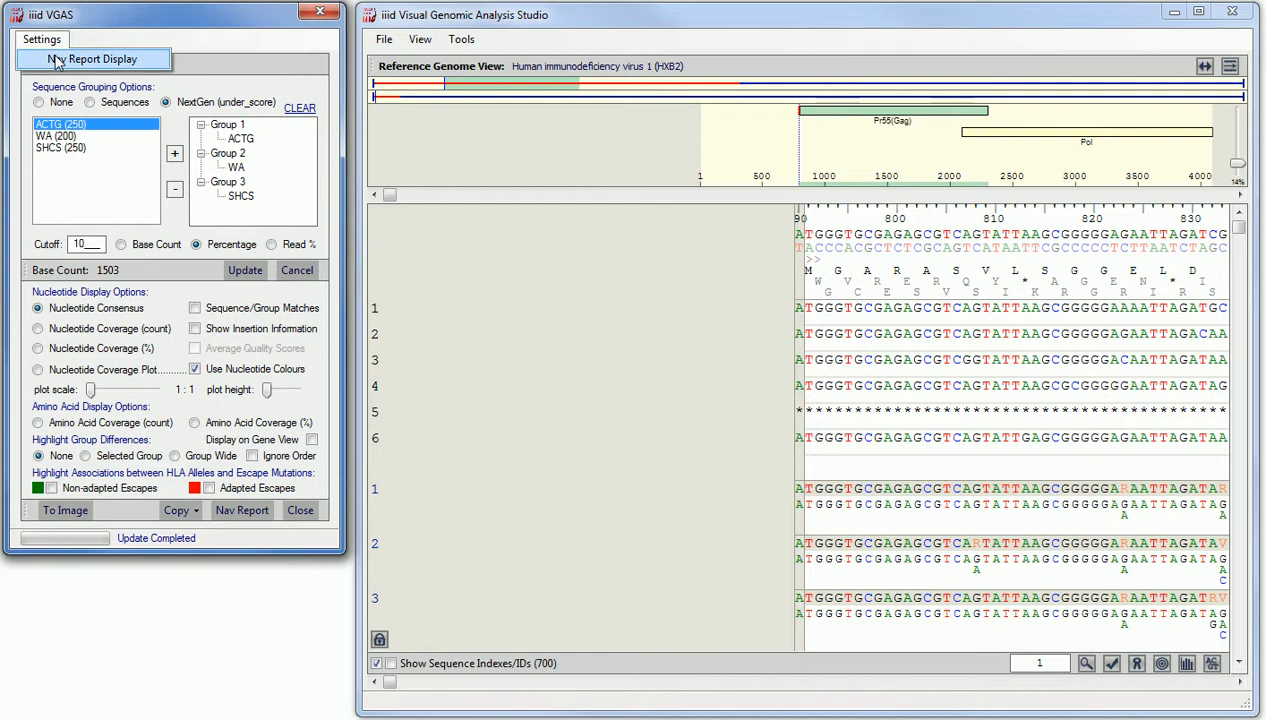
left_click(57, 62)
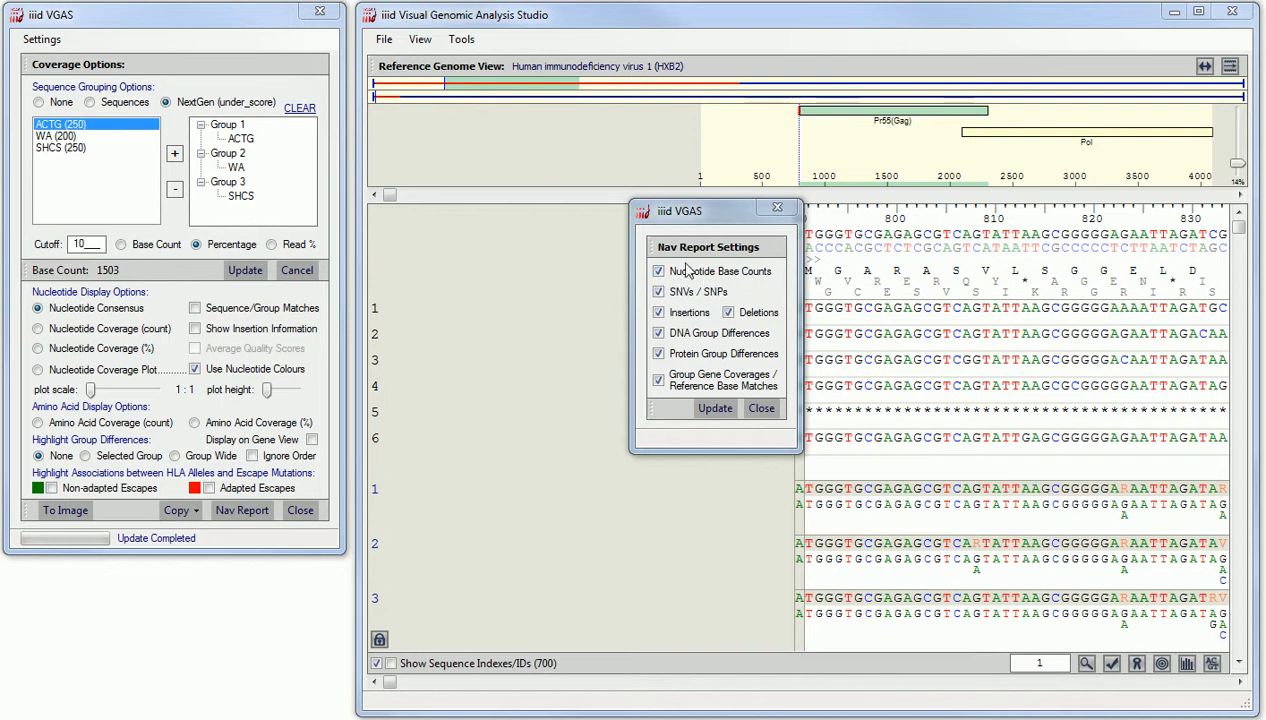
left_click(657, 272)
left_click(658, 272)
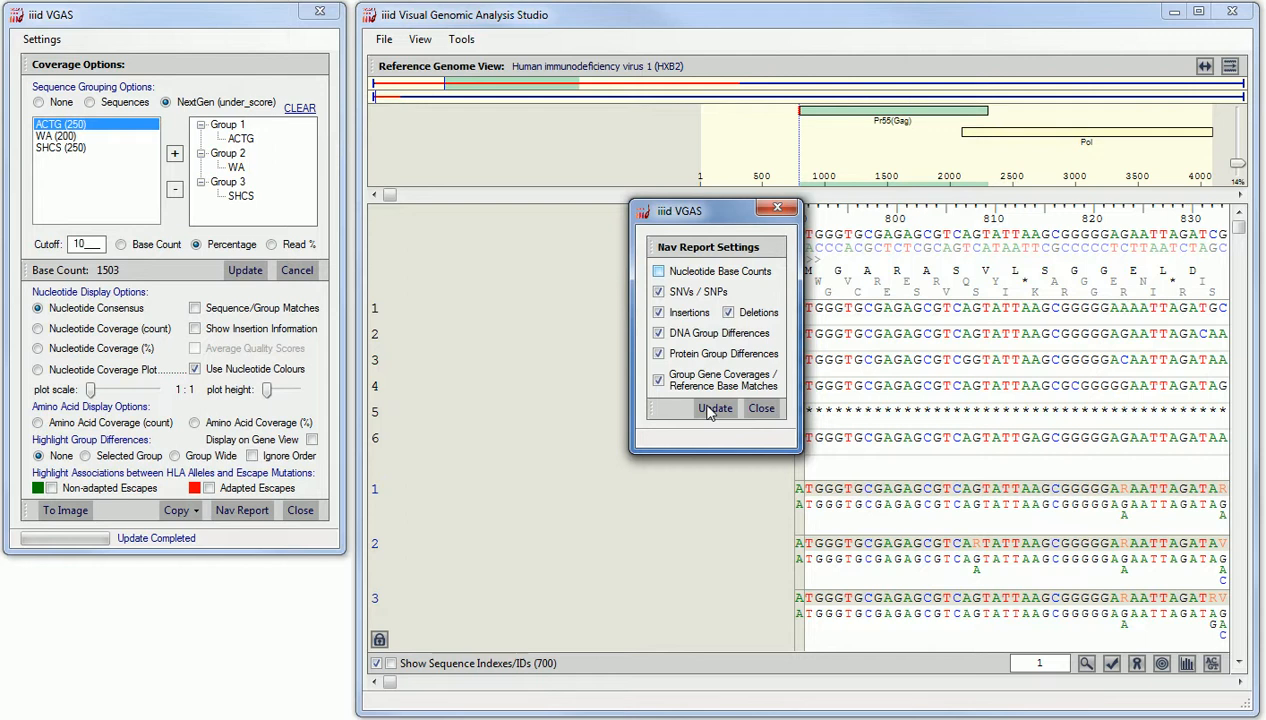
left_click(712, 410)
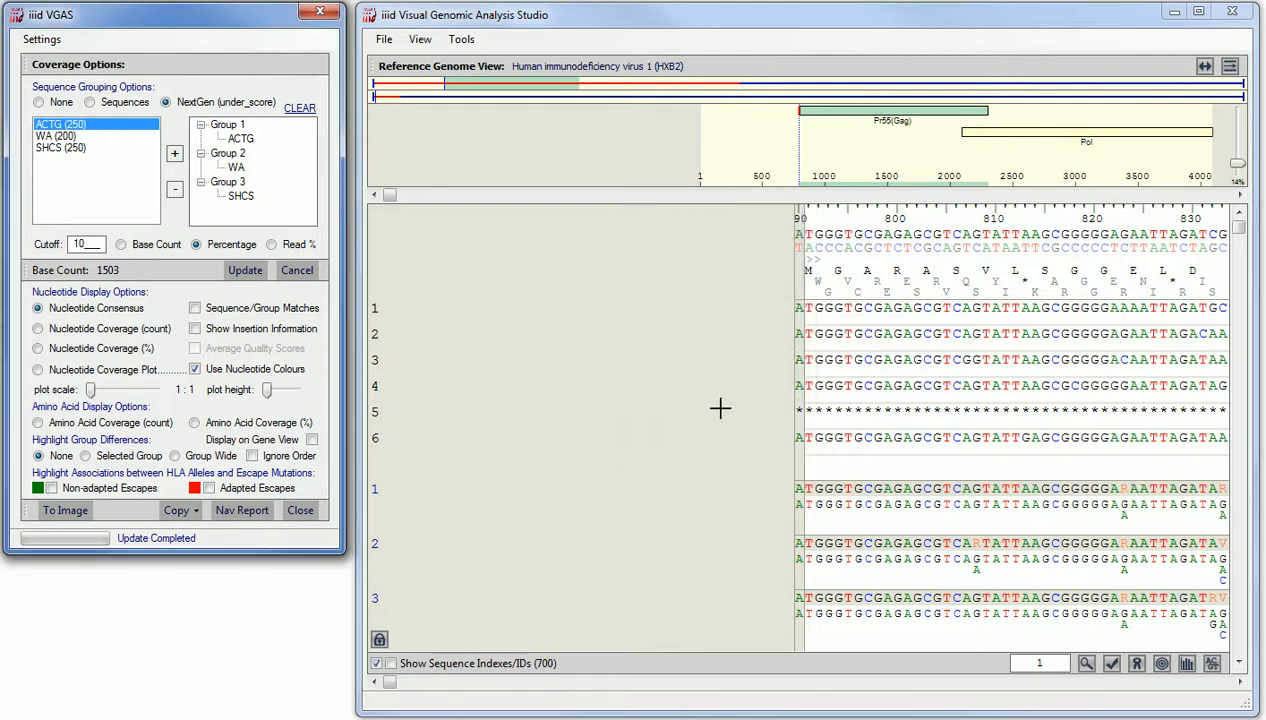
left_click(245, 512)
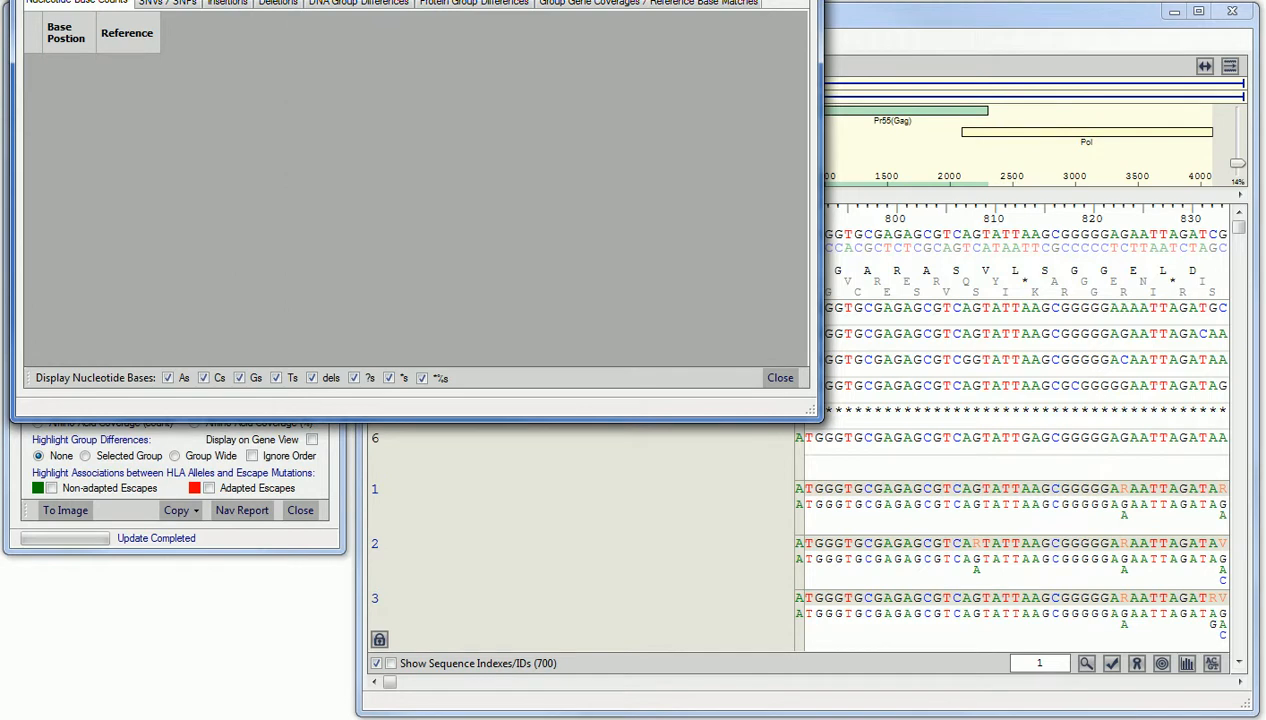
left_click(797, 1)
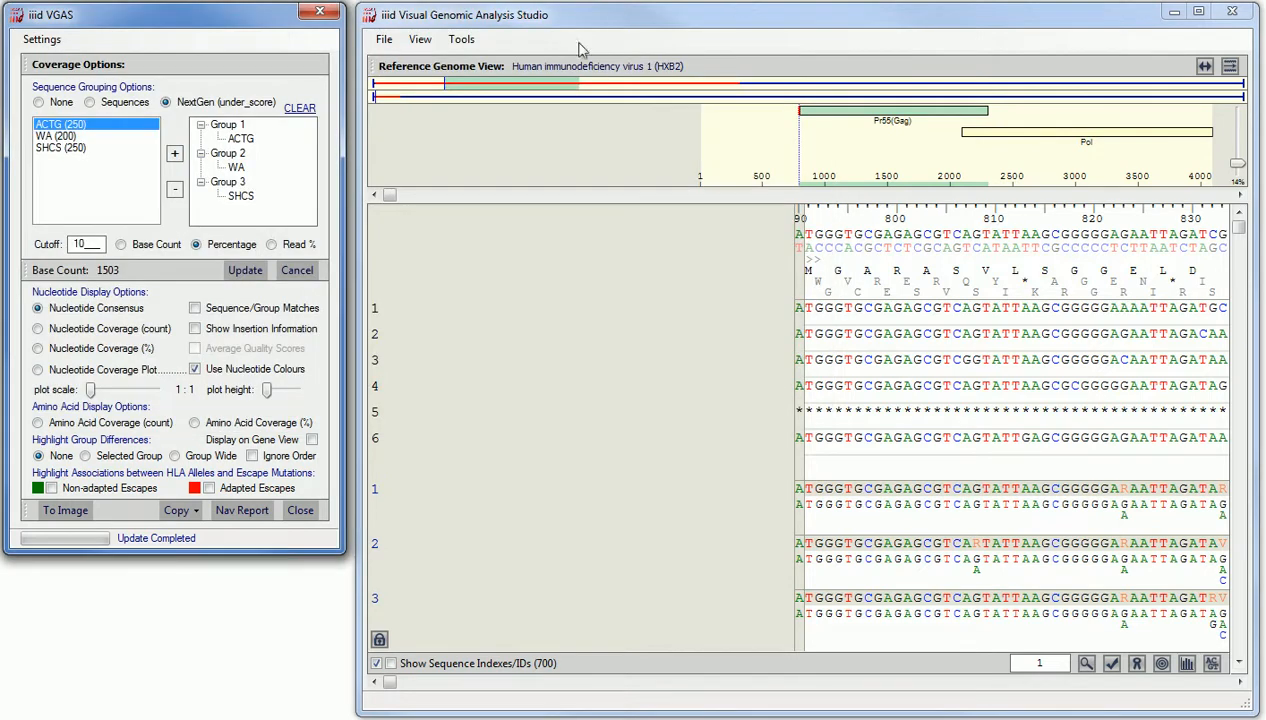